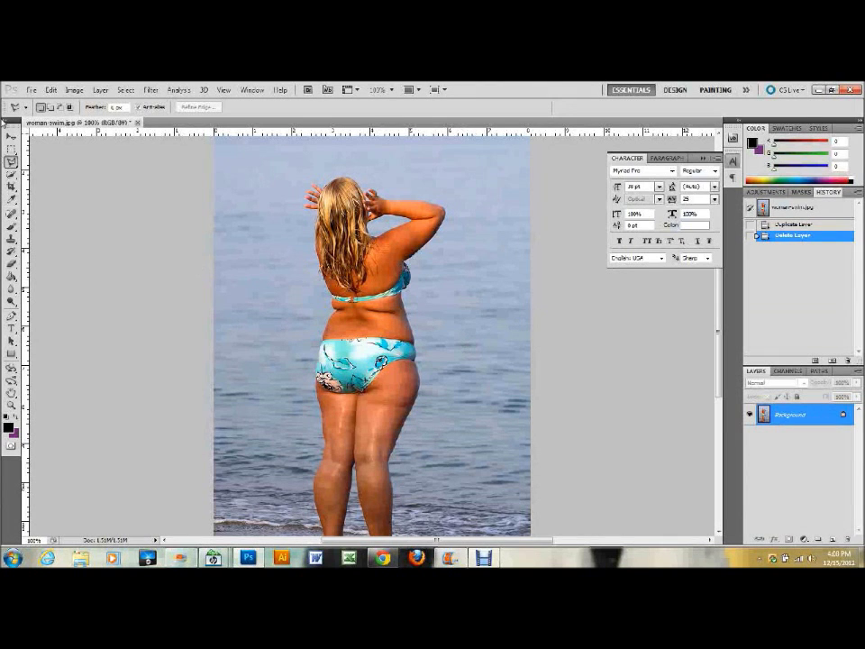
- Duplicate the Background layer, then duplicate that copy to get a second working layer on top
{"action": "left_click", "coordinate": [11, 136]}
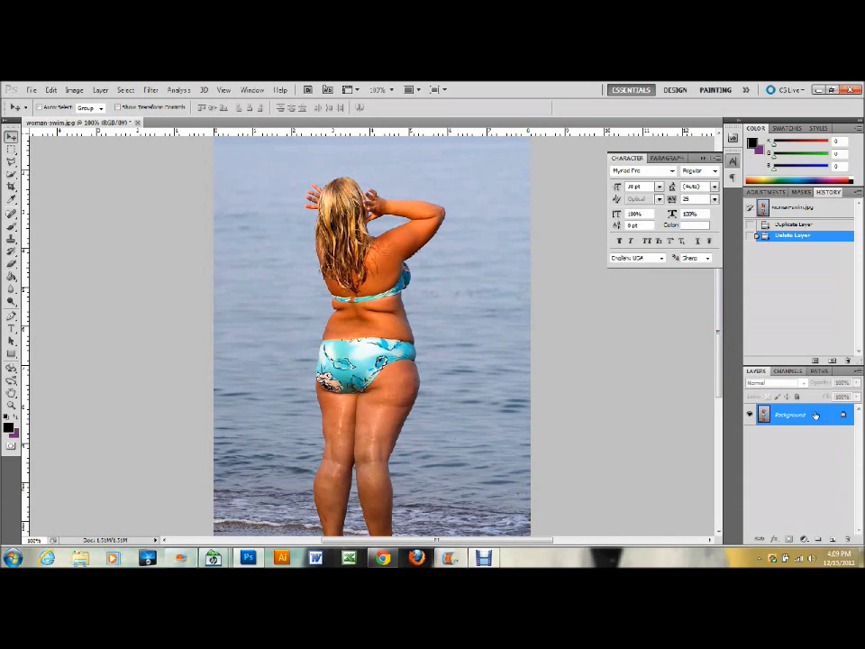
{"action": "left_click_drag", "start_coordinate": [816, 414], "coordinate": [832, 538]}
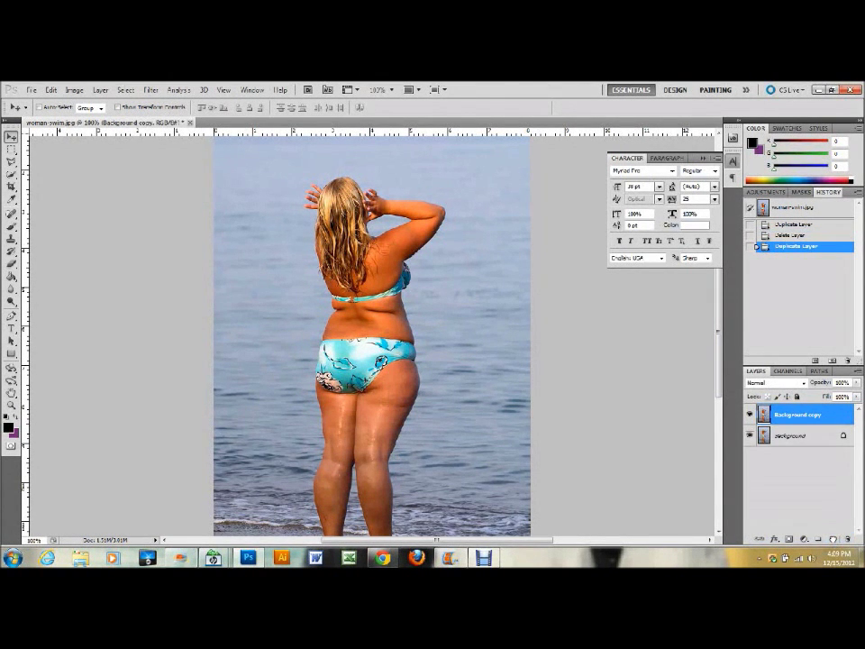
{"action": "key", "text": "ctrl+j"}
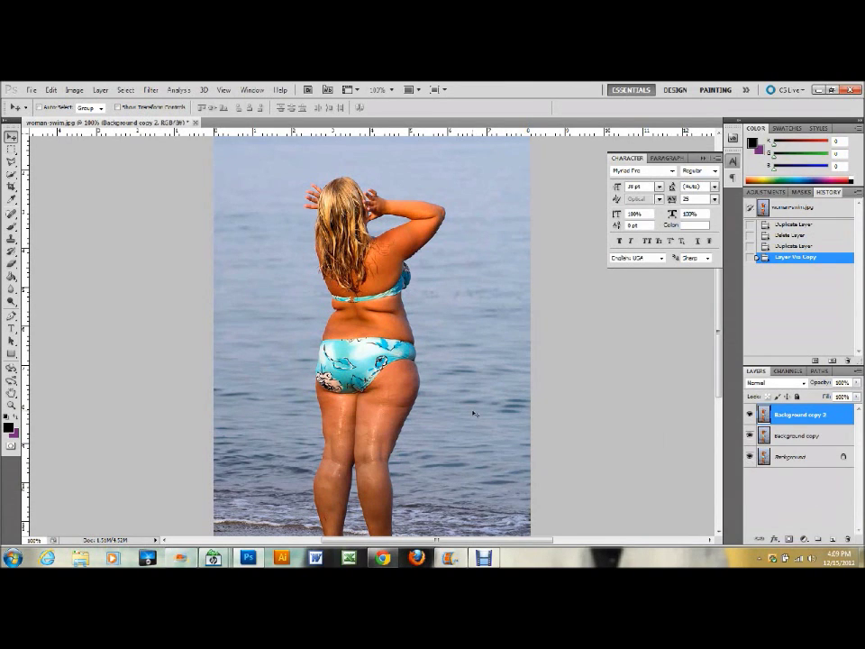
- Draw a freehand Lasso selection around the whole woman, leaving a margin of water around her outline
{"action": "left_click", "coordinate": [11, 162]}
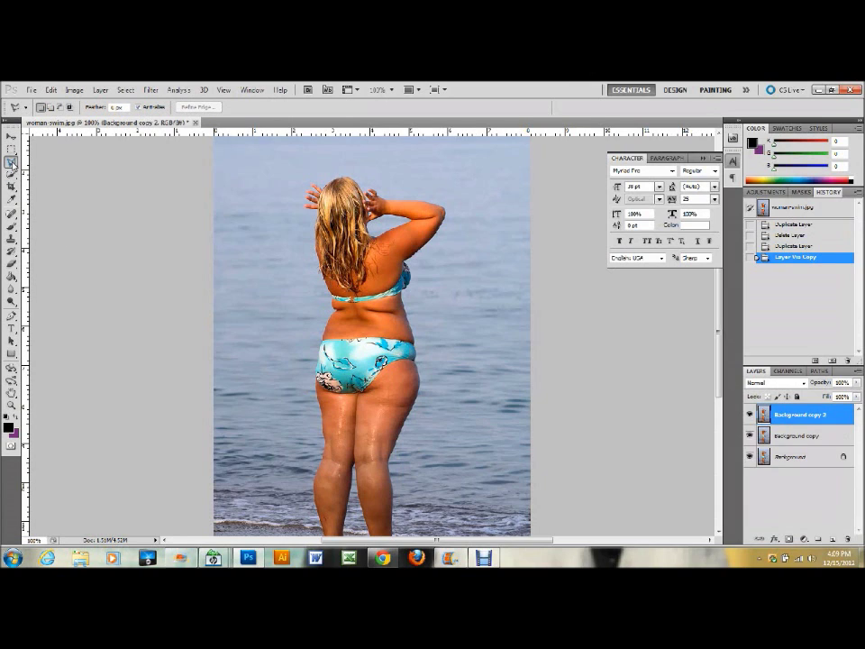
{"action": "left_click", "coordinate": [11, 163]}
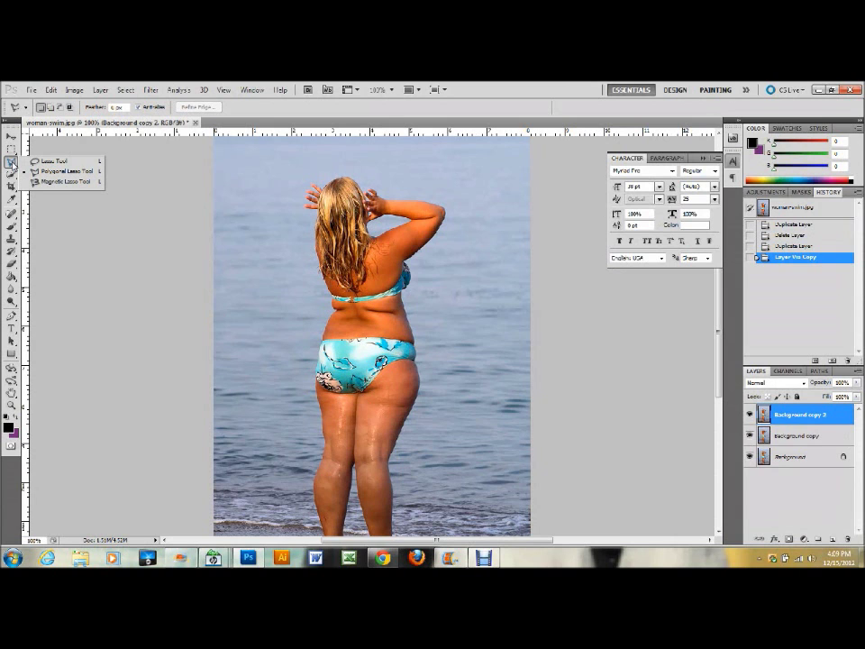
{"action": "left_click", "coordinate": [50, 161]}
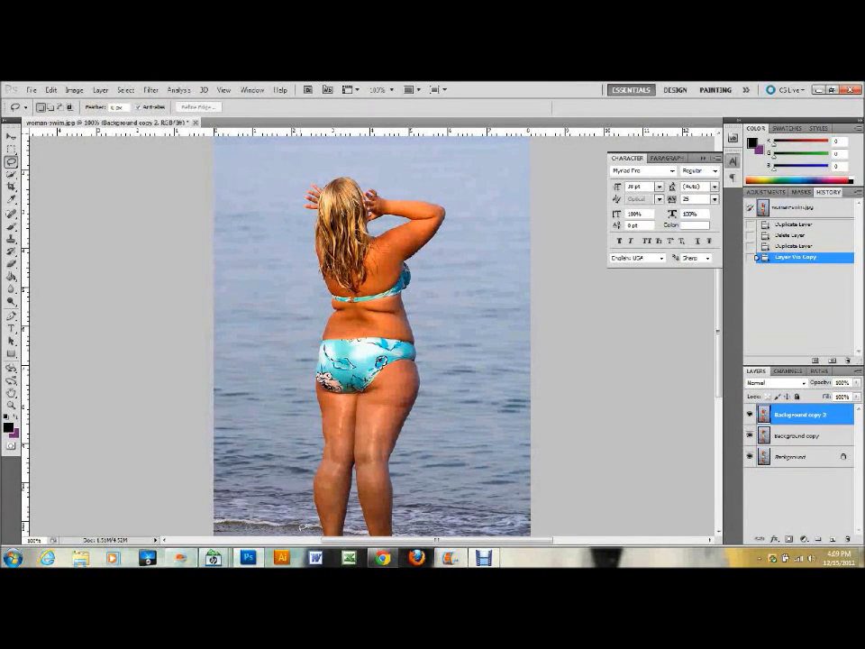
{"action": "mouse_move", "coordinate": [297, 510]}
{"action": "left_mouse_down"}
{"action": "mouse_move", "coordinate": [290, 472]}
{"action": "mouse_move", "coordinate": [302, 436]}
{"action": "mouse_move", "coordinate": [295, 375]}
{"action": "mouse_move", "coordinate": [309, 327]}
{"action": "mouse_move", "coordinate": [285, 192]}
{"action": "mouse_move", "coordinate": [305, 162]}
{"action": "mouse_move", "coordinate": [369, 157]}
{"action": "mouse_move", "coordinate": [463, 188]}
{"action": "mouse_move", "coordinate": [477, 202]}
{"action": "mouse_move", "coordinate": [461, 236]}
{"action": "mouse_move", "coordinate": [431, 261]}
{"action": "mouse_move", "coordinate": [448, 361]}
{"action": "mouse_move", "coordinate": [442, 416]}
{"action": "mouse_move", "coordinate": [416, 495]}
{"action": "mouse_move", "coordinate": [421, 544]}
{"action": "mouse_move", "coordinate": [289, 563]}
{"action": "mouse_move", "coordinate": [297, 532]}
{"action": "left_mouse_up"}
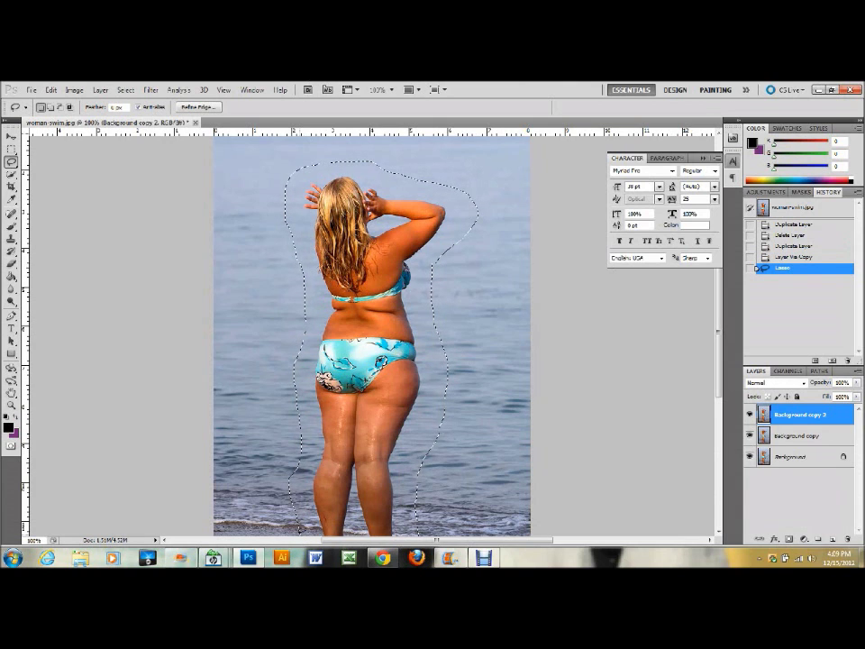
- Start Puppet Warp on the selection and place pins around its border and along the woman's body outline
{"action": "left_click", "coordinate": [51, 89]}
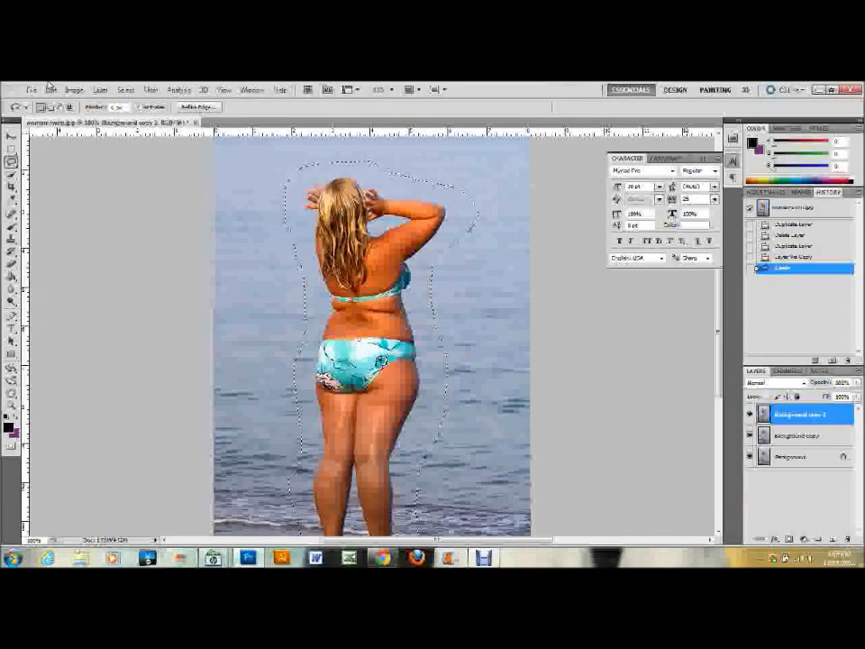
{"action": "left_click", "coordinate": [85, 281]}
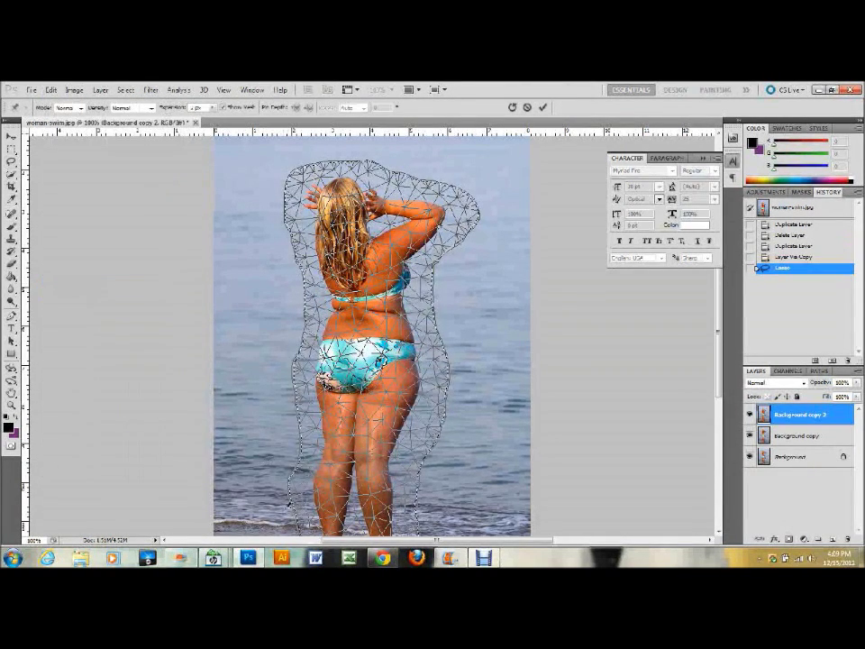
{"action": "left_click", "coordinate": [292, 485]}
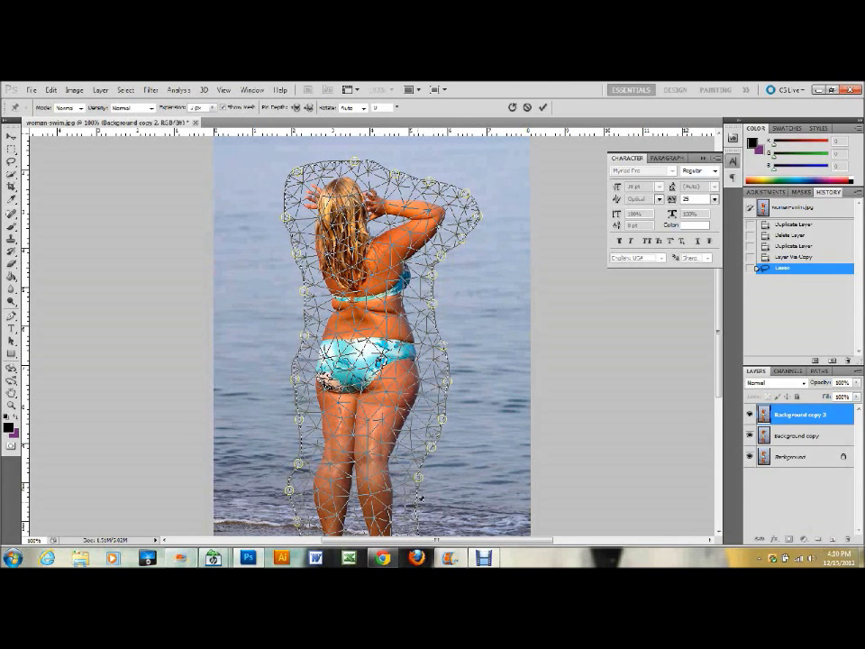
{"action": "left_click_drag", "start_coordinate": [717, 357], "coordinate": [719, 374]}
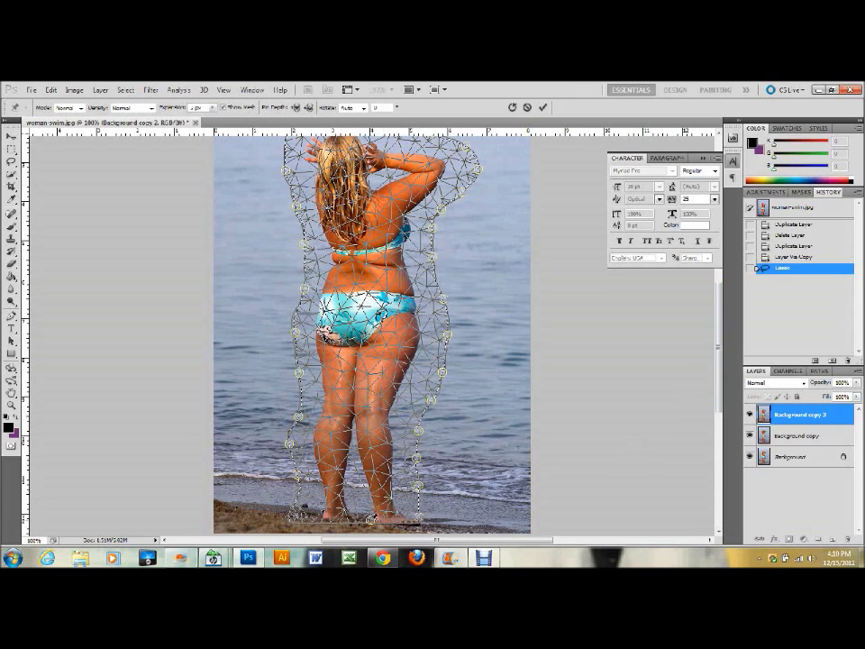
{"action": "left_click", "coordinate": [347, 518]}
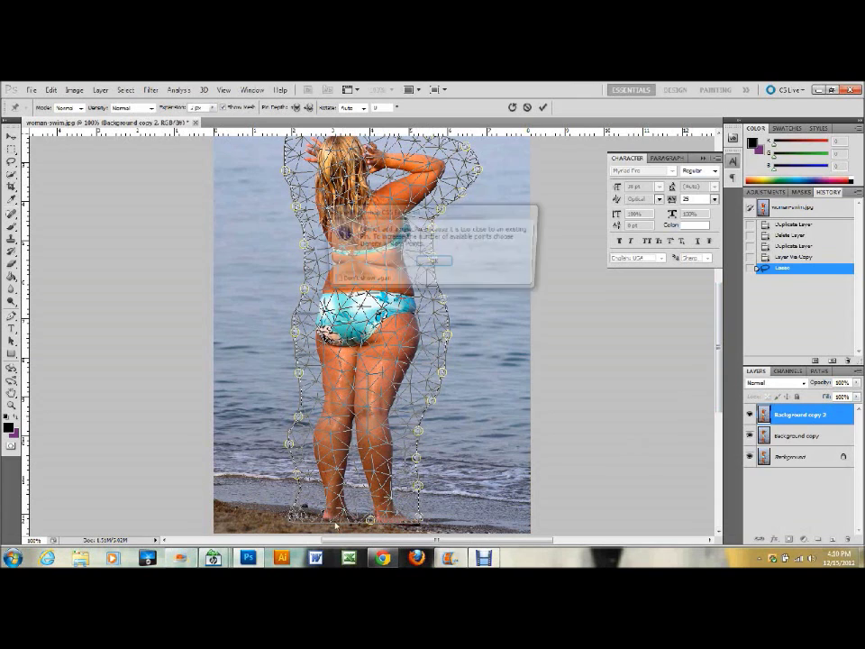
{"action": "left_click", "coordinate": [432, 263]}
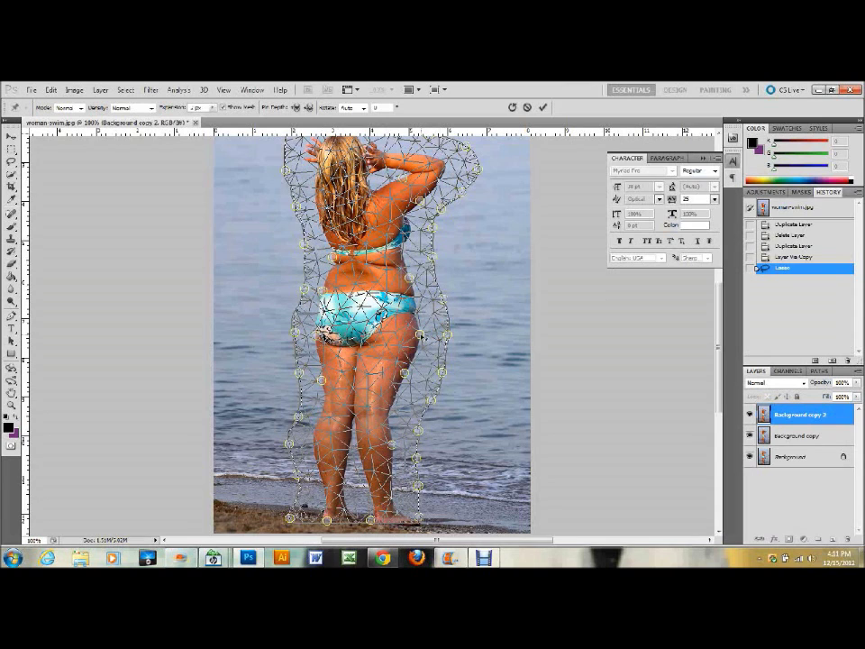
- Move the Puppet Warp pins on the right hip and right side of the waist inward to slim them
{"action": "left_click_drag", "start_coordinate": [421, 335], "coordinate": [413, 334]}
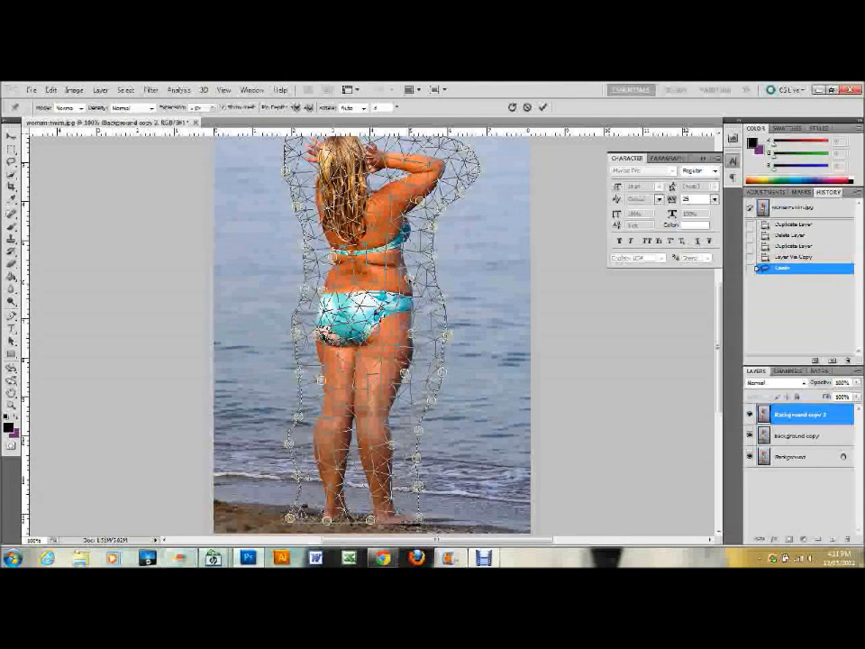
{"action": "left_click_drag", "start_coordinate": [409, 279], "coordinate": [403, 280]}
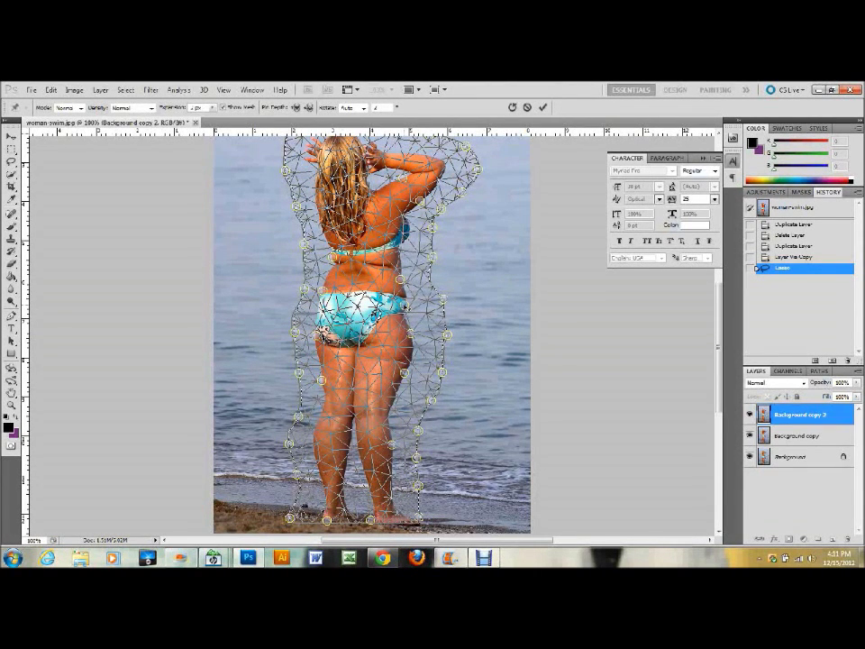
{"action": "left_click_drag", "start_coordinate": [400, 280], "coordinate": [394, 280]}
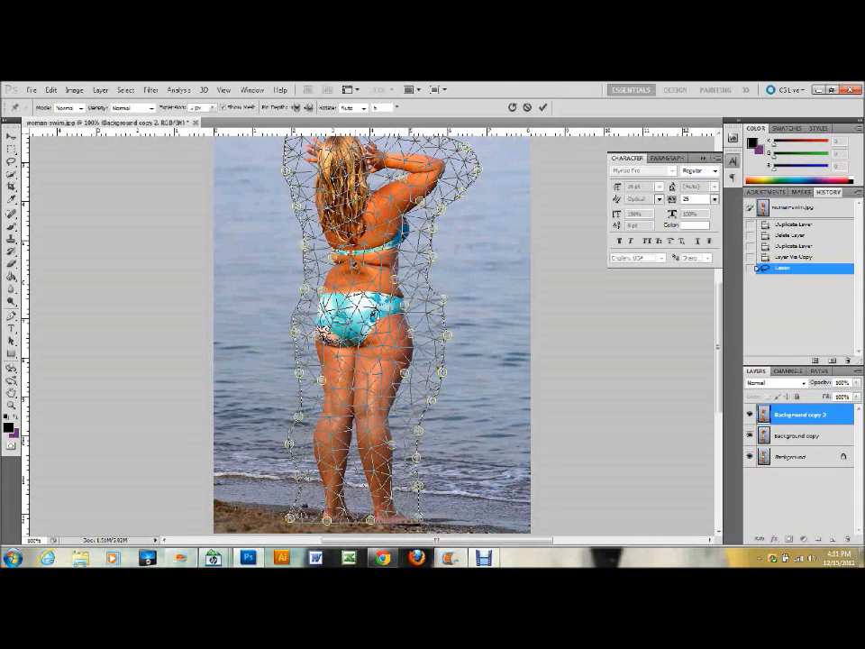
- Move the Puppet Warp pins on the left waist, left hip and both outer thighs inward to slim them
{"action": "left_click_drag", "start_coordinate": [333, 256], "coordinate": [331, 292]}
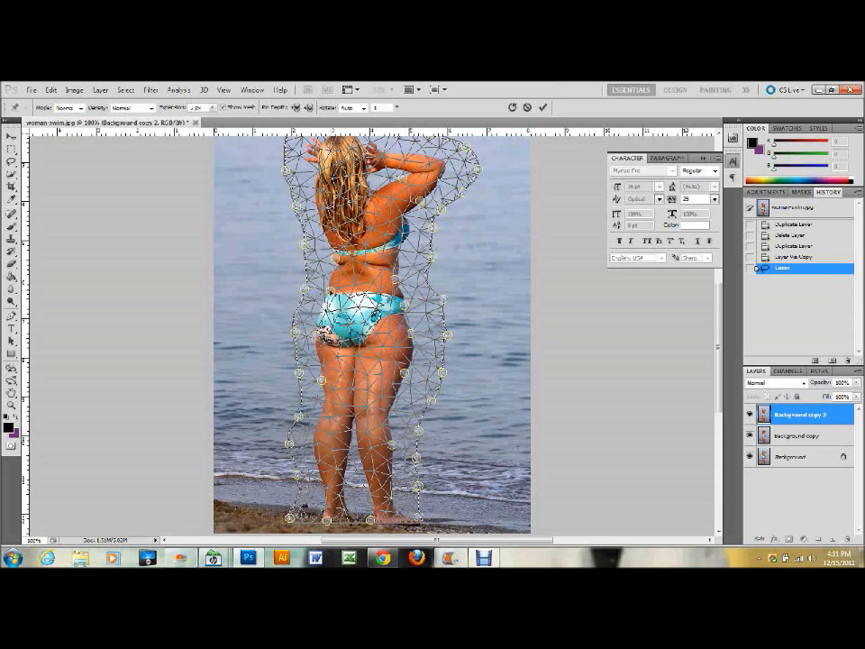
{"action": "left_click_drag", "start_coordinate": [324, 335], "coordinate": [331, 337]}
{"action": "left_click_drag", "start_coordinate": [322, 380], "coordinate": [332, 383]}
{"action": "left_click_drag", "start_coordinate": [405, 373], "coordinate": [397, 372]}
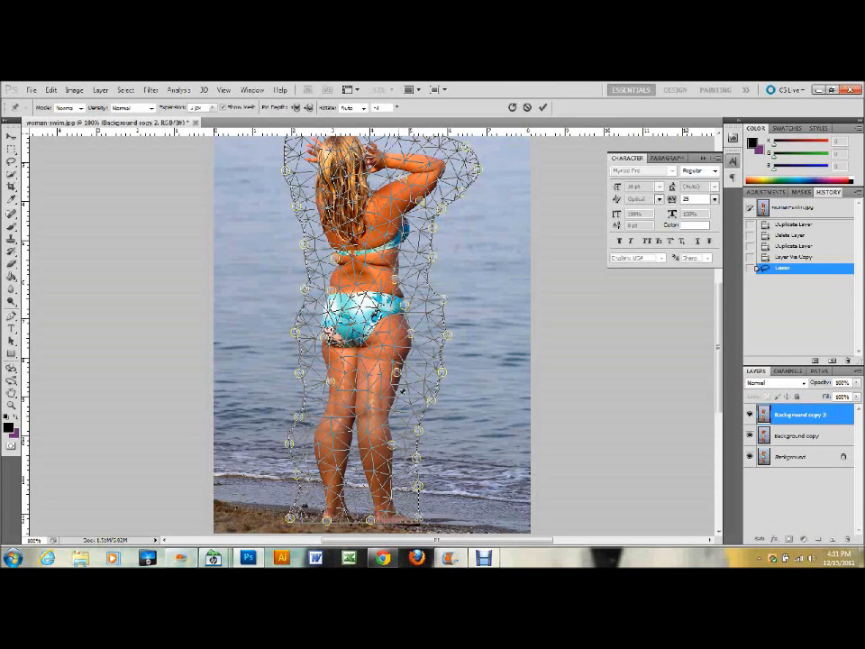
- Add a pin above the right knee and pull the right thigh, hip and waist pins further inward
{"action": "left_click", "coordinate": [393, 399]}
{"action": "left_click_drag", "start_coordinate": [393, 400], "coordinate": [393, 371]}
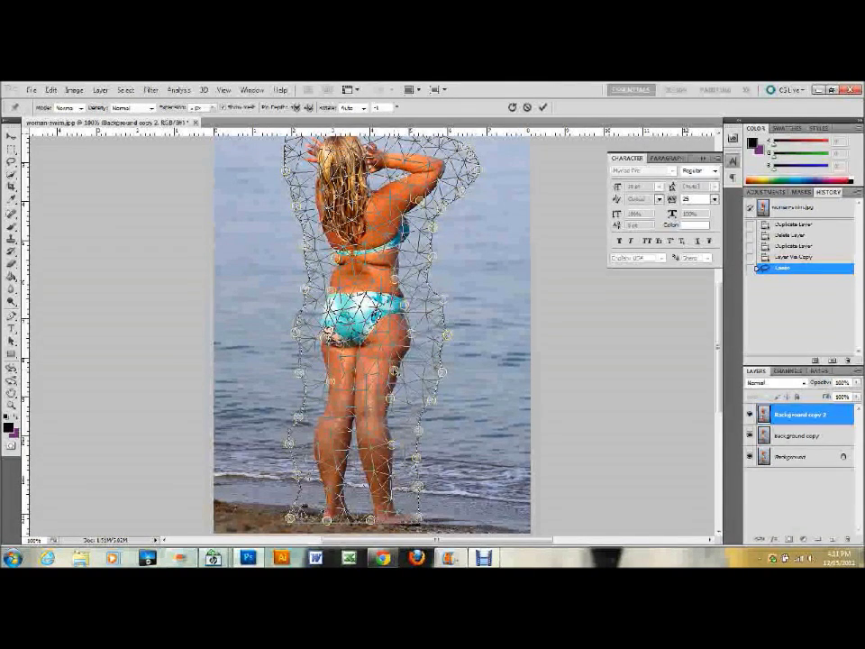
{"action": "left_click_drag", "start_coordinate": [412, 333], "coordinate": [403, 335]}
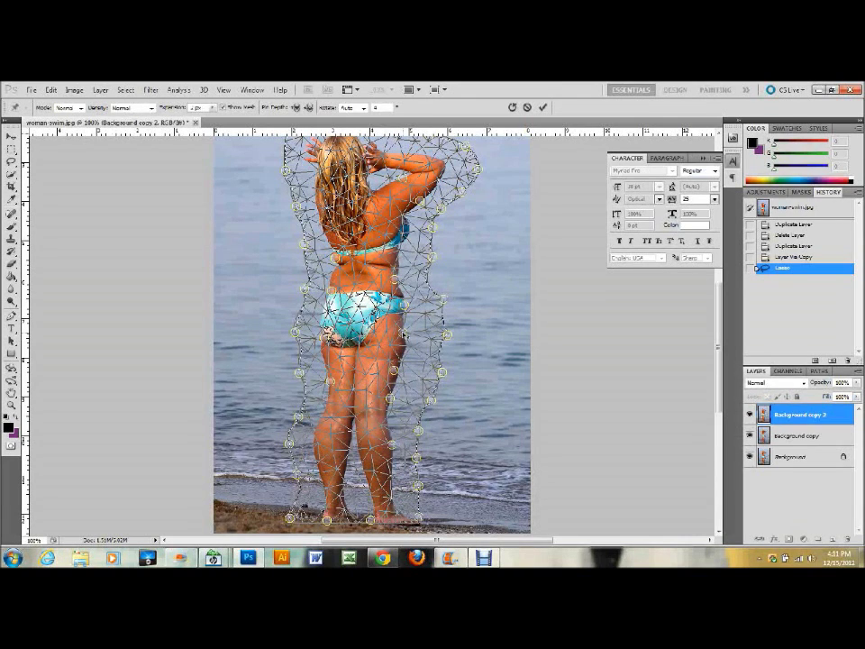
{"action": "left_click_drag", "start_coordinate": [404, 306], "coordinate": [399, 307]}
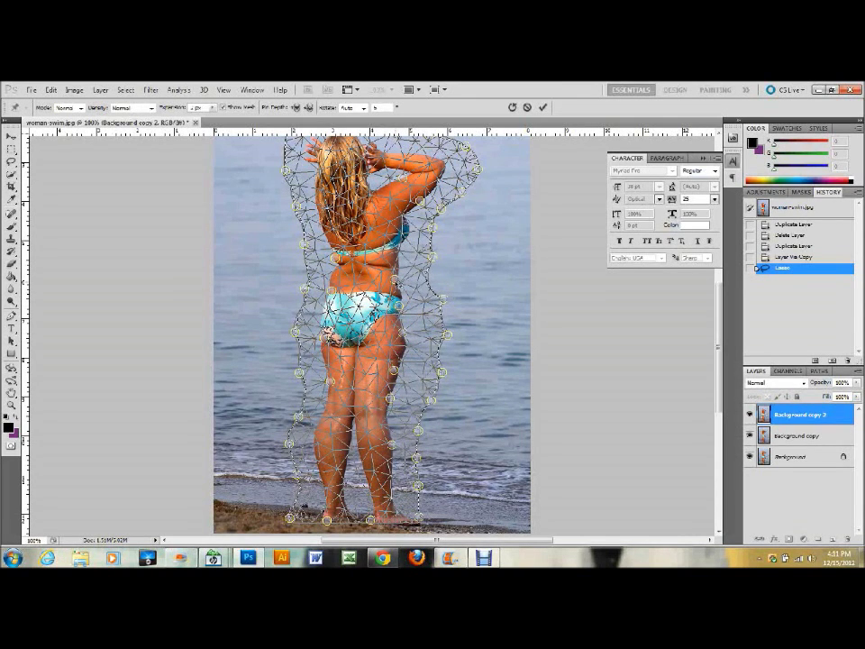
{"action": "left_click_drag", "start_coordinate": [394, 279], "coordinate": [391, 281]}
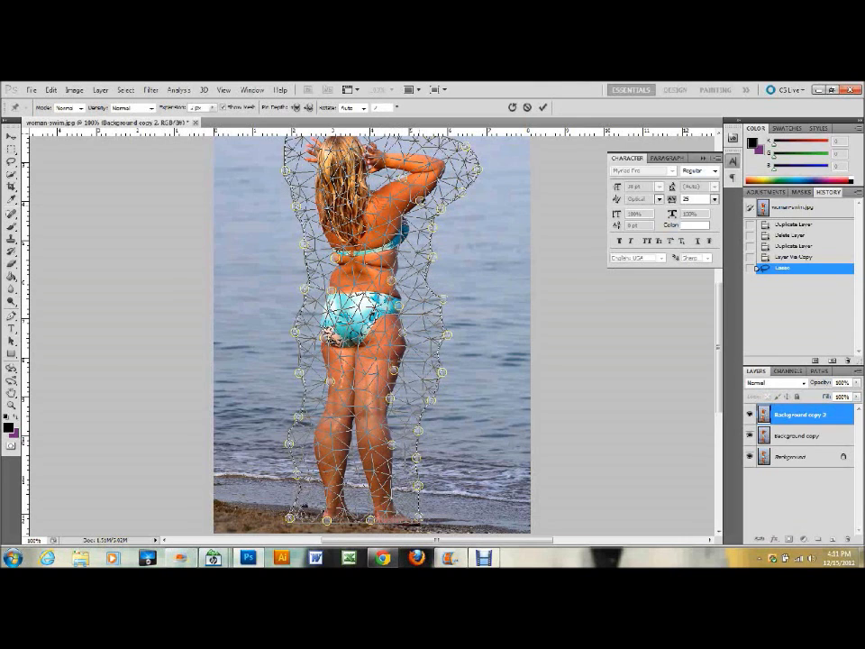
- Slim the raised right upper arm and the left calf with Puppet Warp pins, adding one on the inner calf
{"action": "left_click_drag", "start_coordinate": [420, 202], "coordinate": [412, 201]}
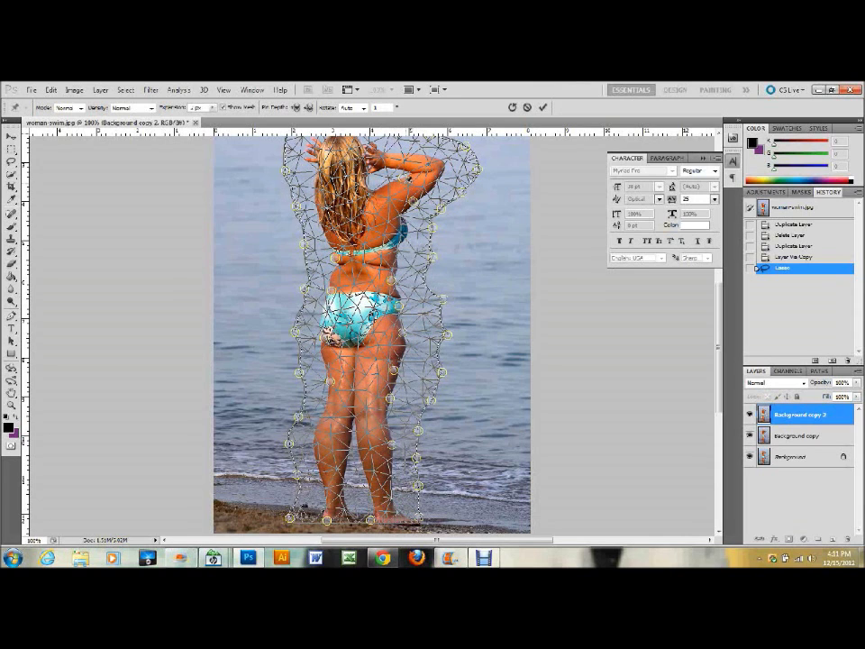
{"action": "left_click_drag", "start_coordinate": [406, 181], "coordinate": [411, 184]}
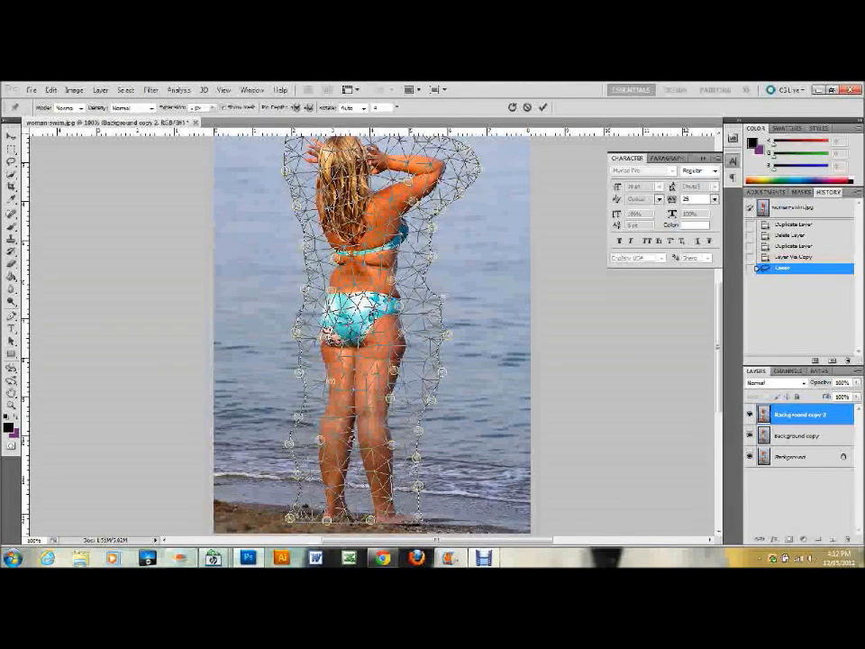
{"action": "left_click", "coordinate": [351, 447]}
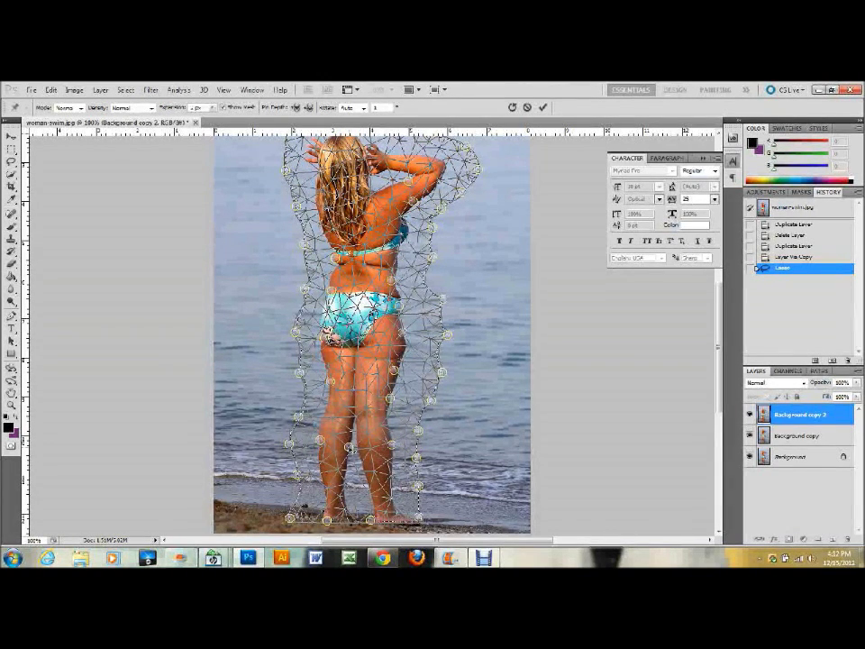
{"action": "left_click", "coordinate": [362, 442]}
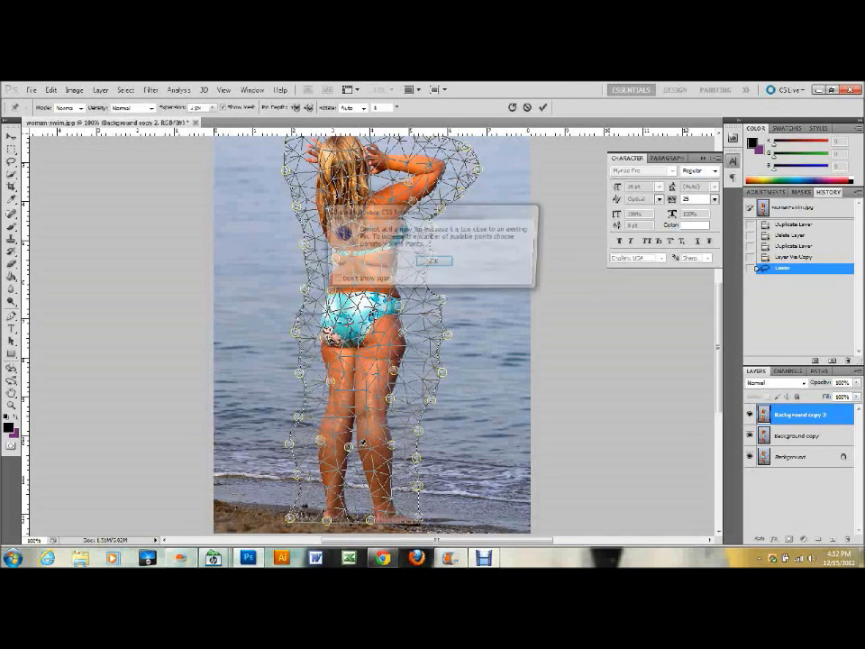
{"action": "left_click", "coordinate": [433, 260]}
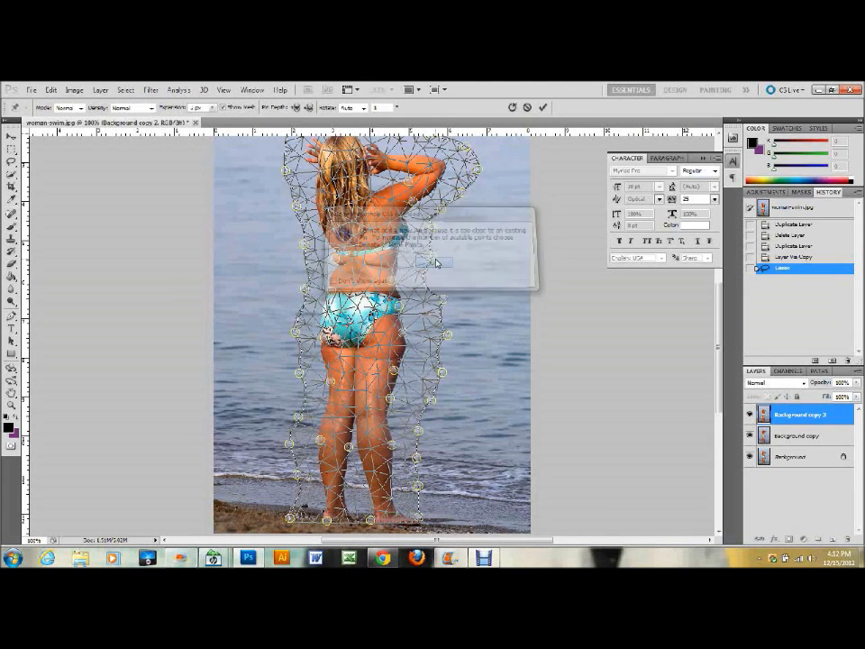
- Apply the Puppet Warp and deselect the area around the woman
{"action": "left_click", "coordinate": [10, 137]}
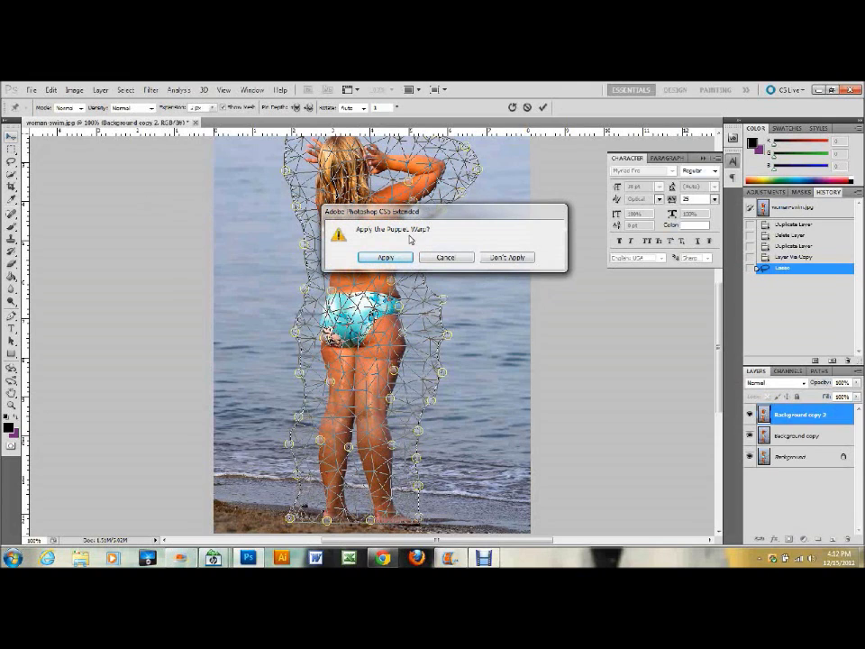
{"action": "left_click", "coordinate": [391, 258]}
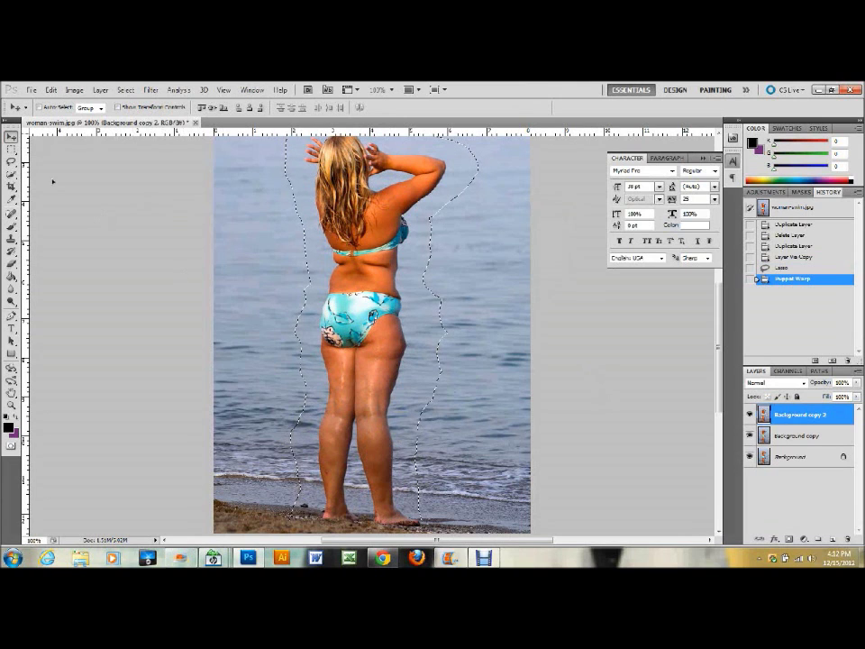
{"action": "key", "text": "m"}
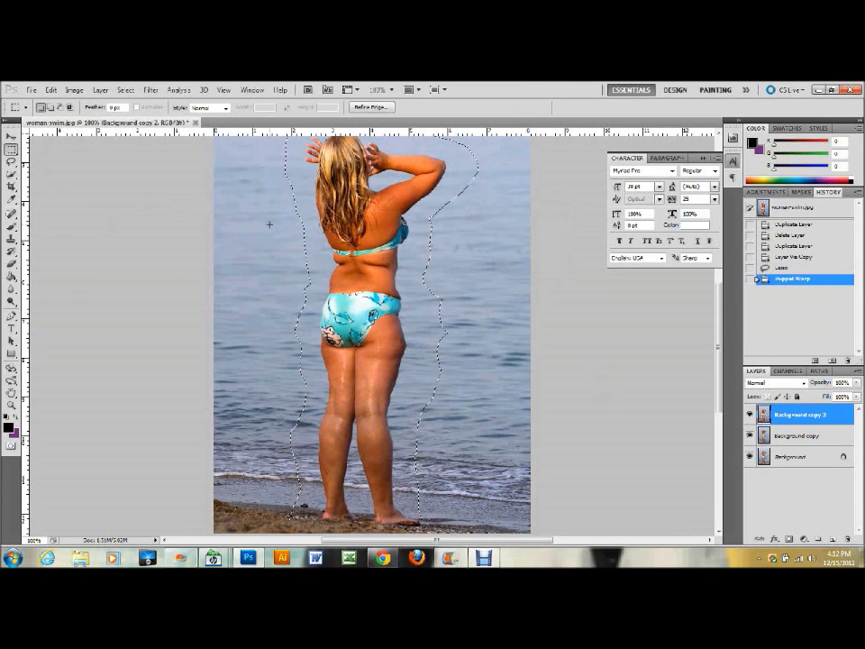
{"action": "left_click", "coordinate": [216, 198]}
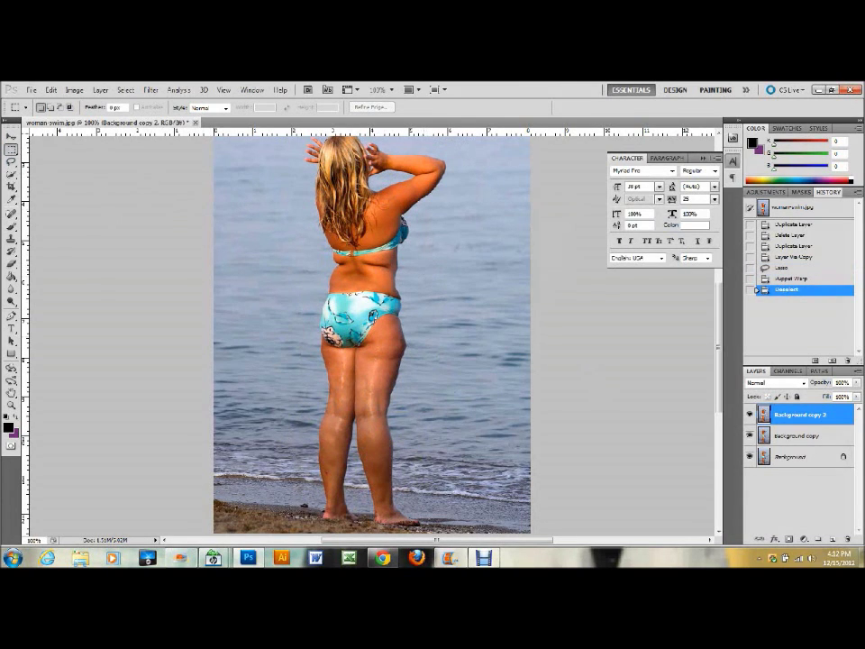
- Examine the reshaped right waist and hip edges up close, ending at 200% zoom
{"action": "key", "text": "z"}
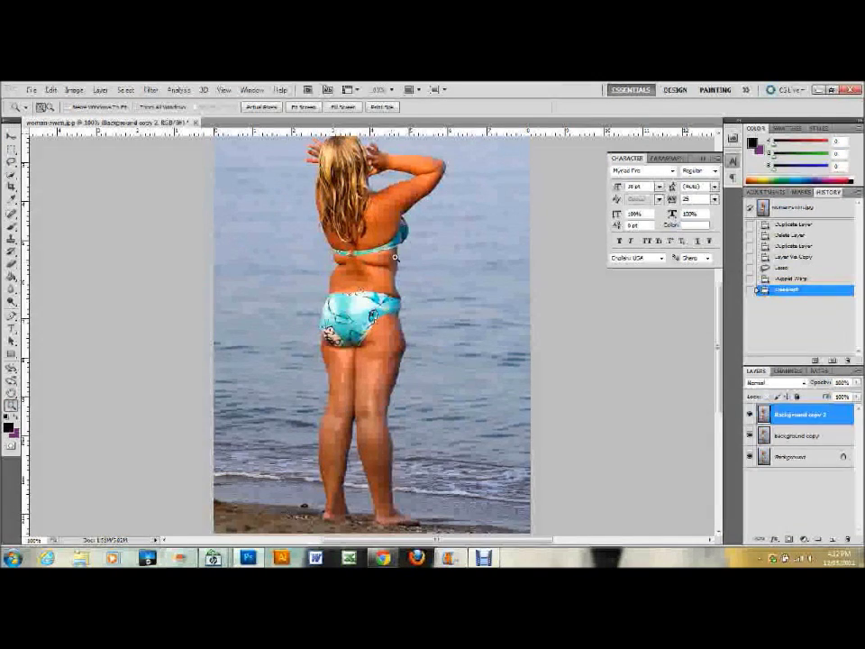
{"action": "left_click", "coordinate": [419, 296]}
{"action": "left_click", "coordinate": [402, 300]}
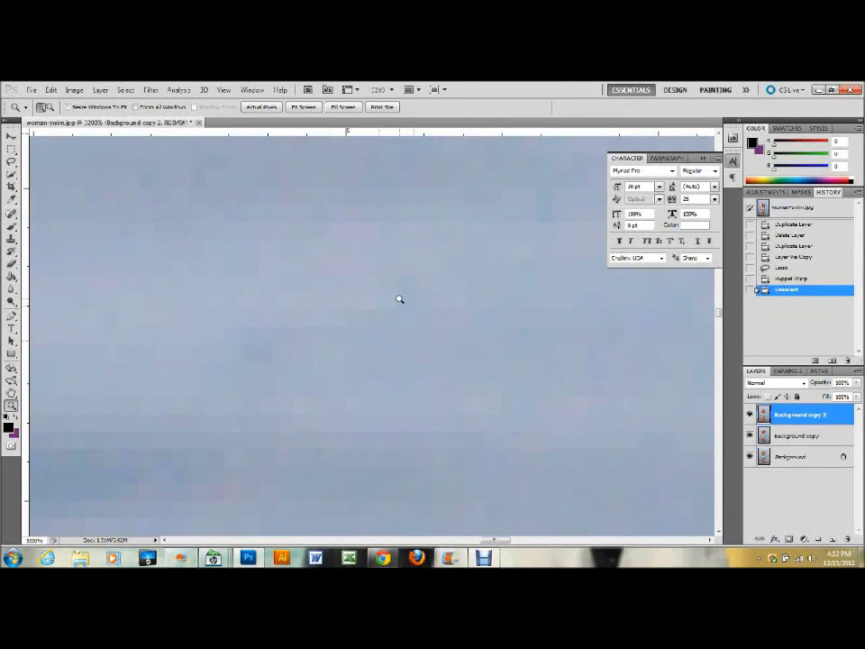
{"action": "key", "text": "ctrl+minus"}
{"action": "key", "text": "ctrl+minus"}
{"action": "key", "text": "ctrl+minus"}
{"action": "key", "text": "ctrl+minus"}
{"action": "key", "text": "ctrl+minus"}
{"action": "key", "text": "ctrl+minus"}
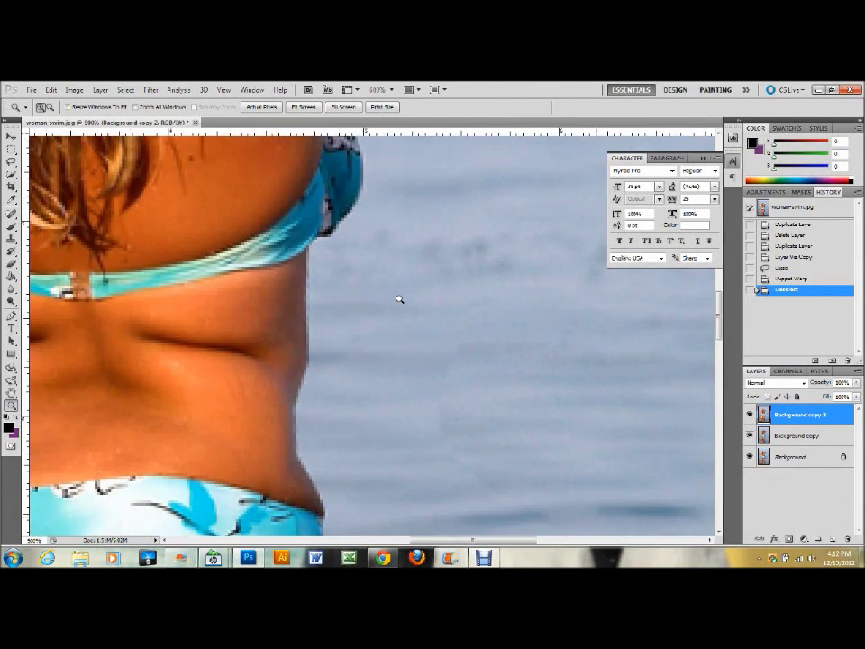
{"action": "left_click", "coordinate": [399, 299], "text": "alt"}
{"action": "left_click", "coordinate": [399, 299], "text": "alt"}
{"action": "left_click", "coordinate": [399, 299], "text": "alt"}
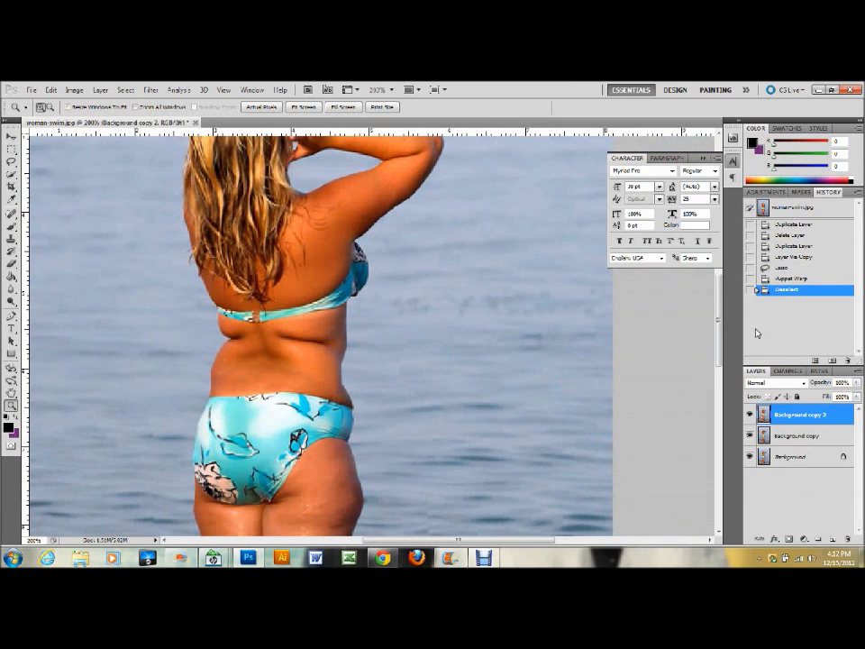
- Clone-stamp water over the warp seams to the right of the woman's hips and legs using a soft 39 px brush
{"action": "left_click_drag", "start_coordinate": [718, 318], "coordinate": [721, 352]}
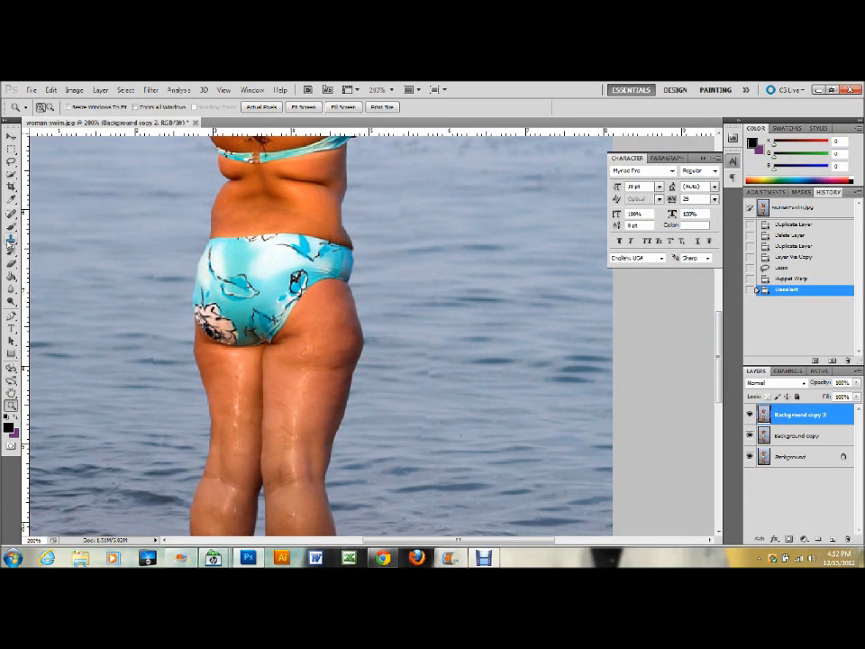
{"action": "left_click", "coordinate": [10, 240]}
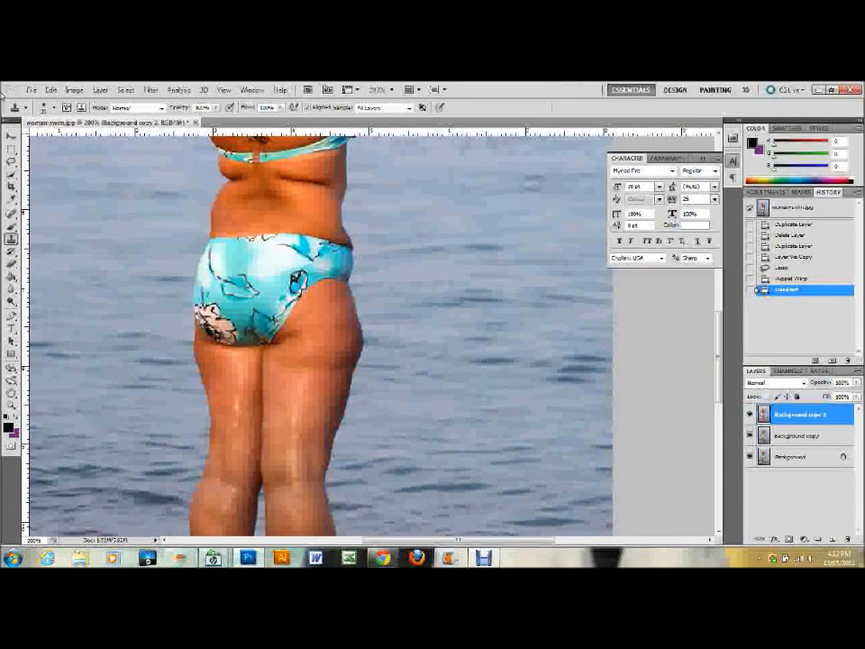
{"action": "left_click", "coordinate": [55, 108]}
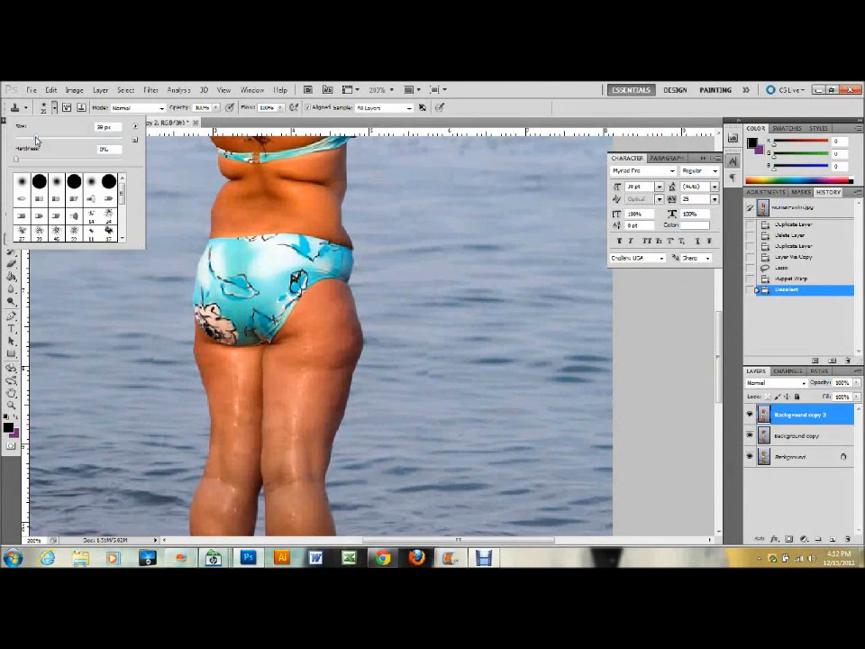
{"action": "key", "text": "ctrl+z"}
{"action": "key", "text": "Return"}
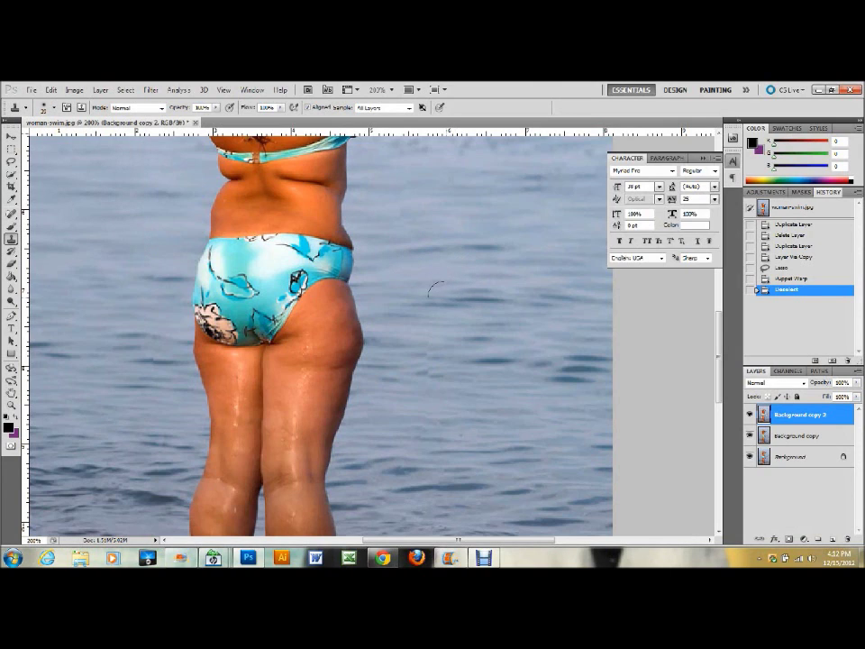
{"action": "left_click", "coordinate": [433, 290]}
{"action": "left_click", "coordinate": [425, 335]}
{"action": "left_click", "coordinate": [422, 358]}
{"action": "left_click", "coordinate": [421, 361]}
{"action": "left_click", "coordinate": [413, 403]}
{"action": "left_click", "coordinate": [423, 422]}
{"action": "left_click", "coordinate": [423, 430]}
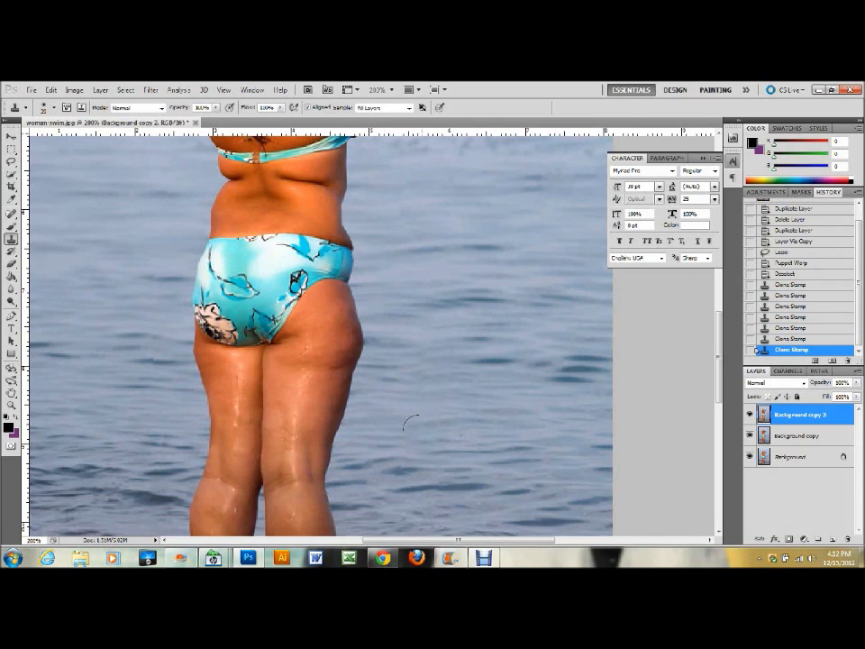
- Clone-stamp water over the remaining warp seams to the left of the woman's waist, hips and legs
{"action": "key", "text": "ctrl+z"}
{"action": "left_click", "coordinate": [155, 353]}
{"action": "left_click", "coordinate": [146, 348]}
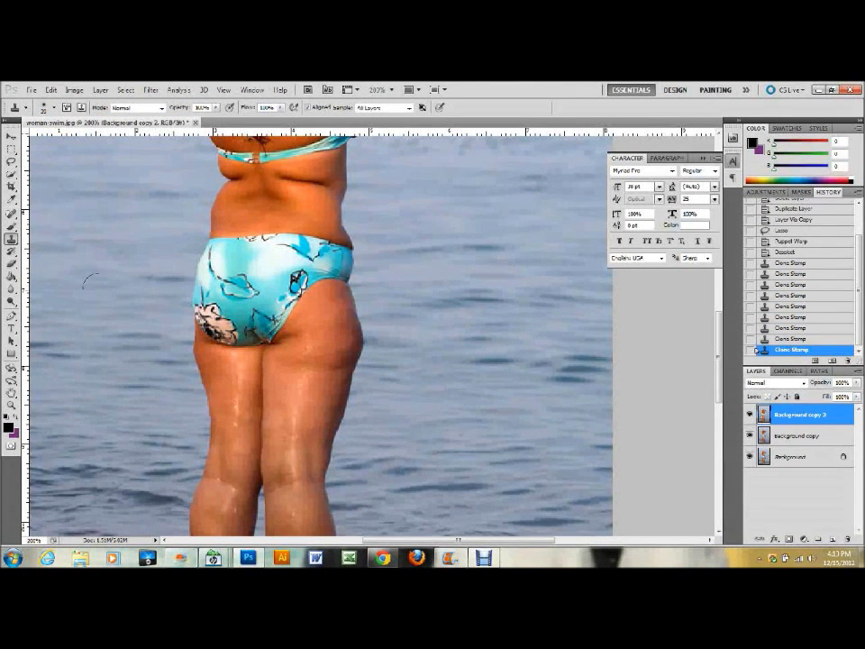
{"action": "left_click", "coordinate": [109, 199]}
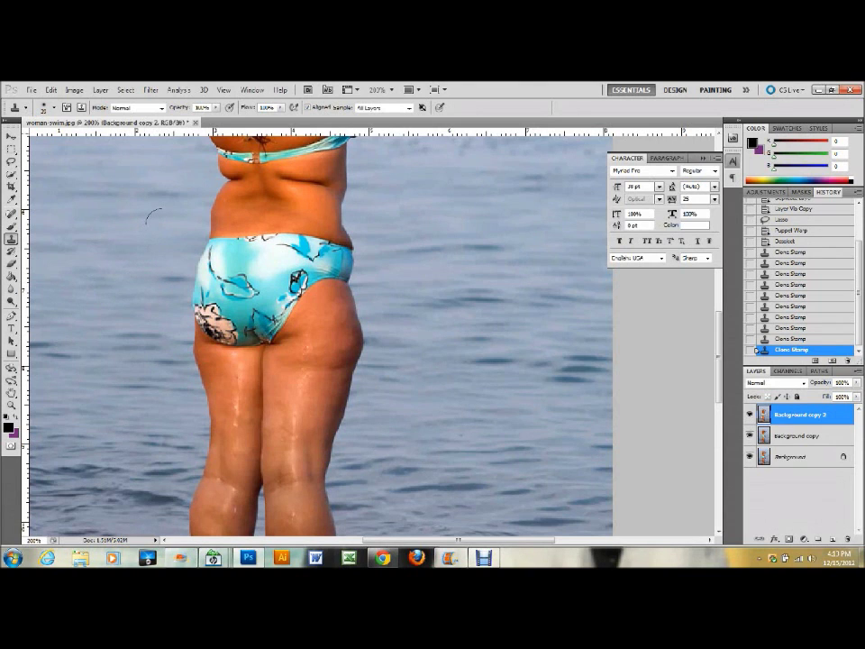
{"action": "key", "text": "ctrl+minus"}
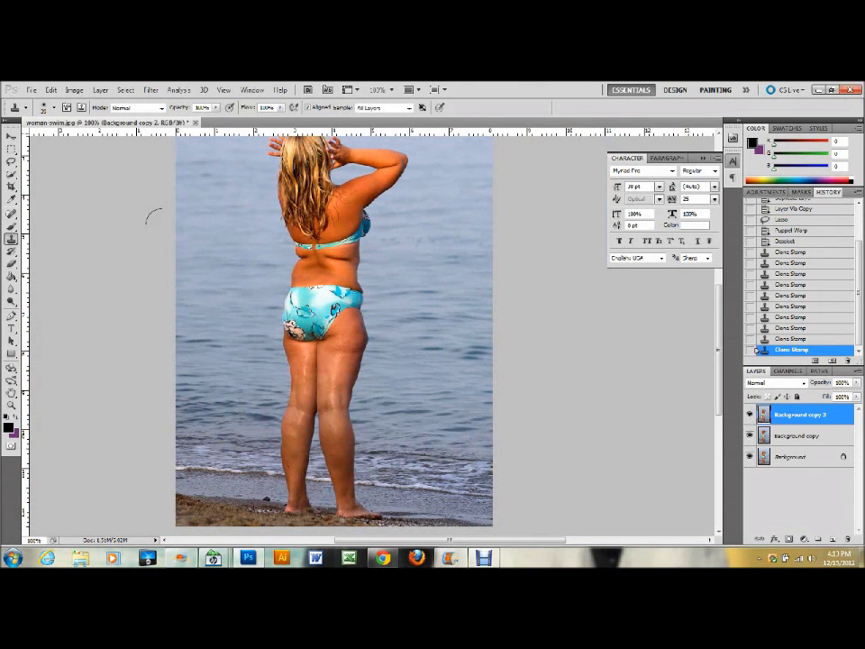
{"action": "left_click", "coordinate": [264, 387]}
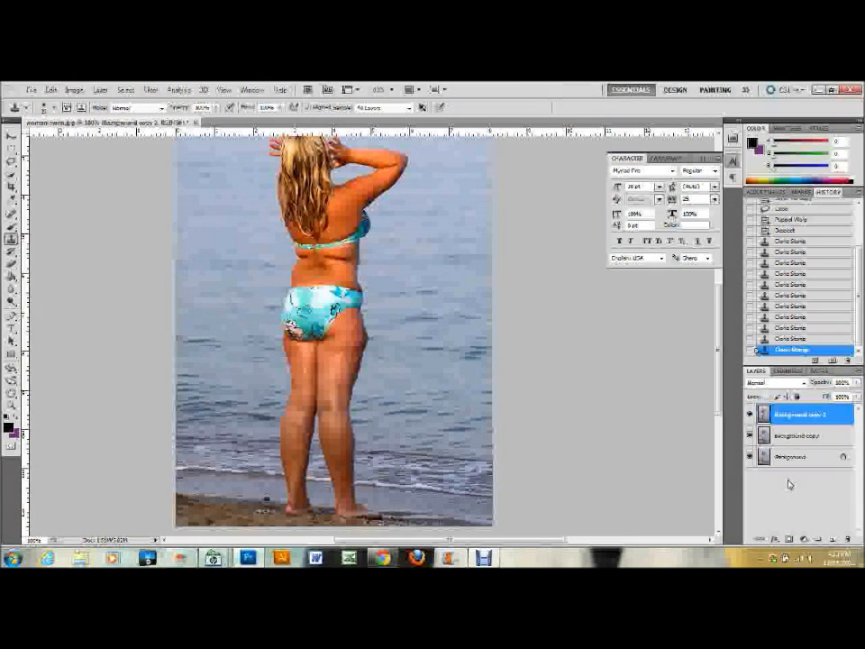
- Hide the Background layer and check the warped layer's gaps with Background copy briefly hidden, keeping that copy shown
{"action": "left_click", "coordinate": [750, 438]}
{"action": "left_click", "coordinate": [749, 456]}
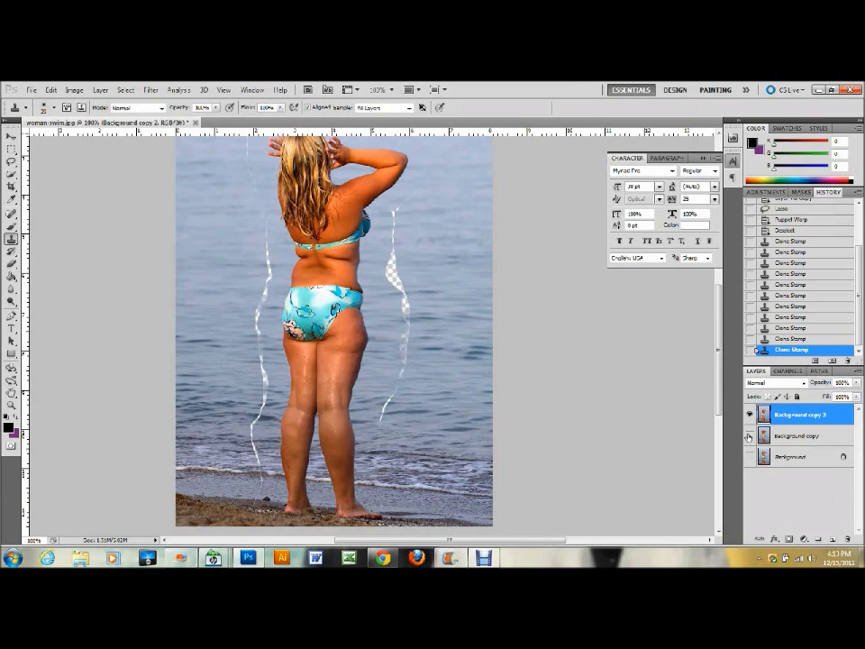
{"action": "left_click", "coordinate": [750, 435]}
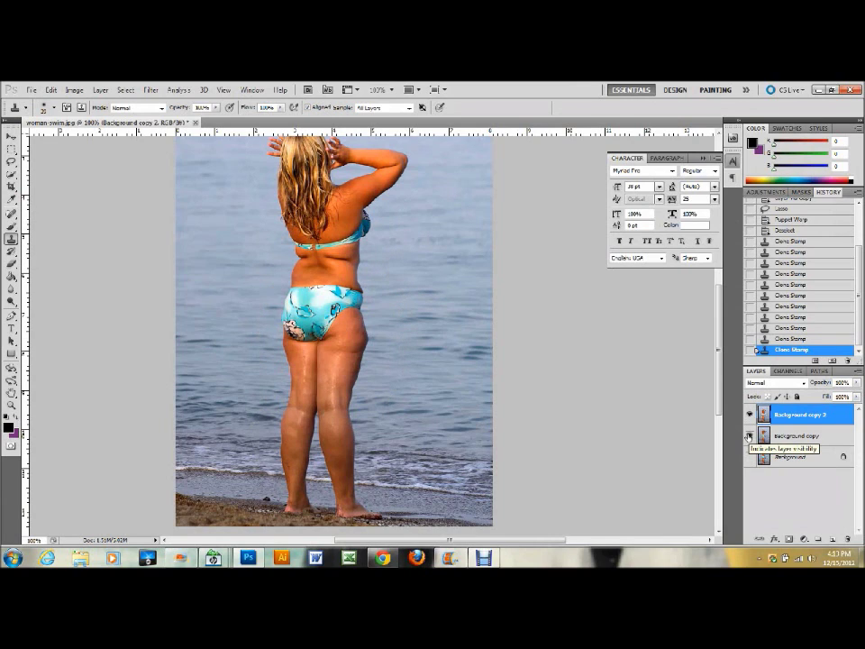
- Merge the Background copy 2 and Background copy layers into one layer
{"action": "left_click", "coordinate": [822, 438], "text": "shift"}
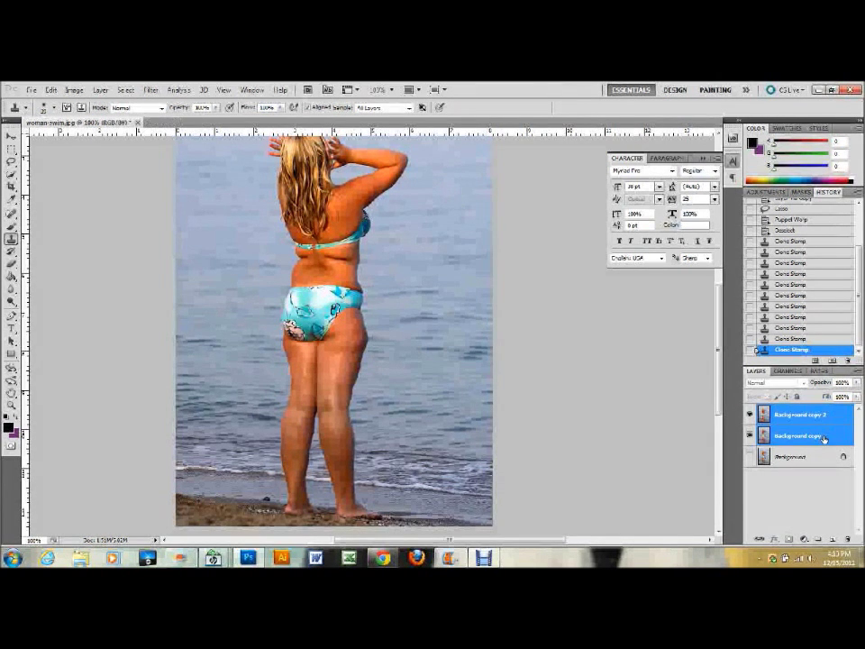
{"action": "left_click", "coordinate": [103, 91]}
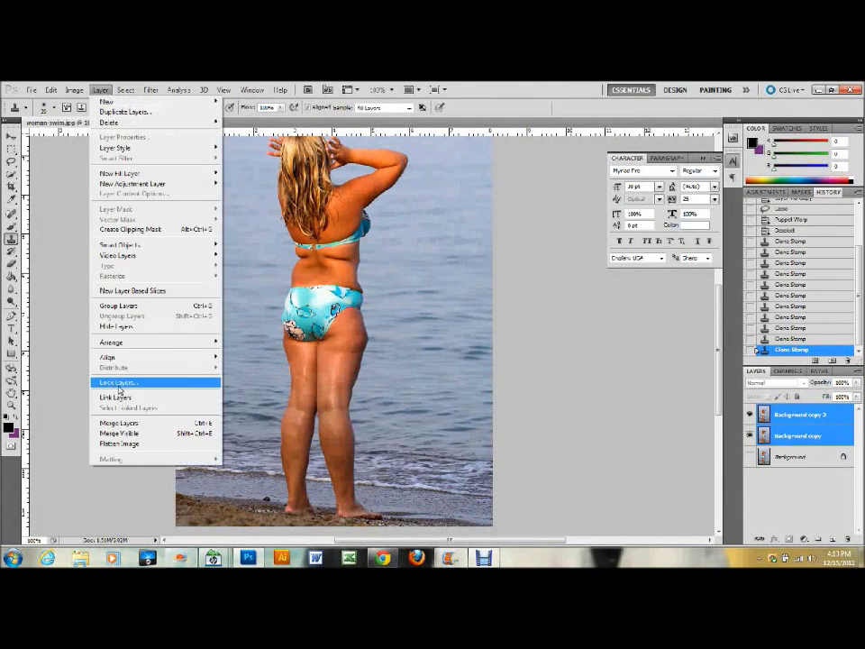
{"action": "left_click", "coordinate": [122, 424]}
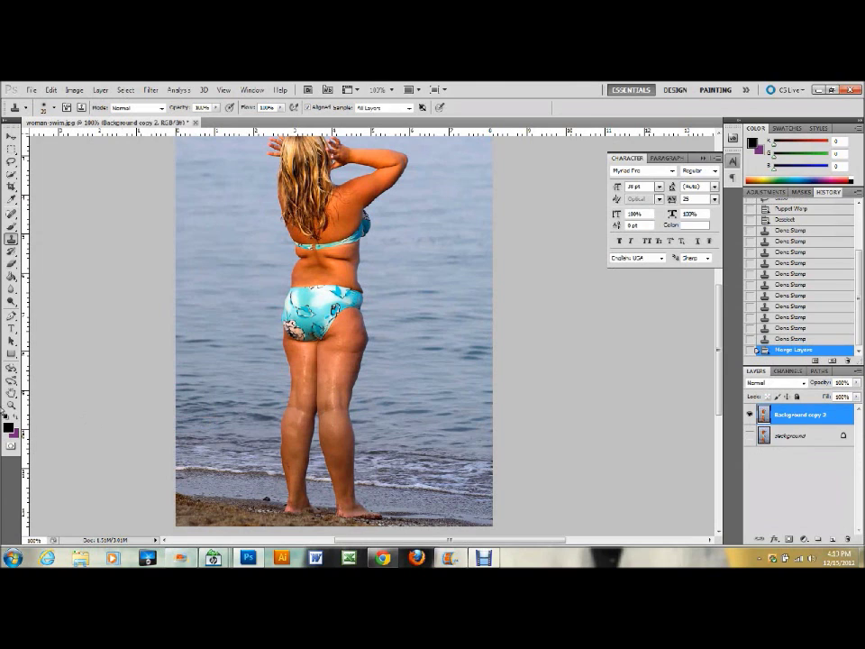
- Outline the left waist bulge and adjoining water with a Polygonal Lasso selection from the hair tips to the bikini bottom
{"action": "key", "text": "z"}
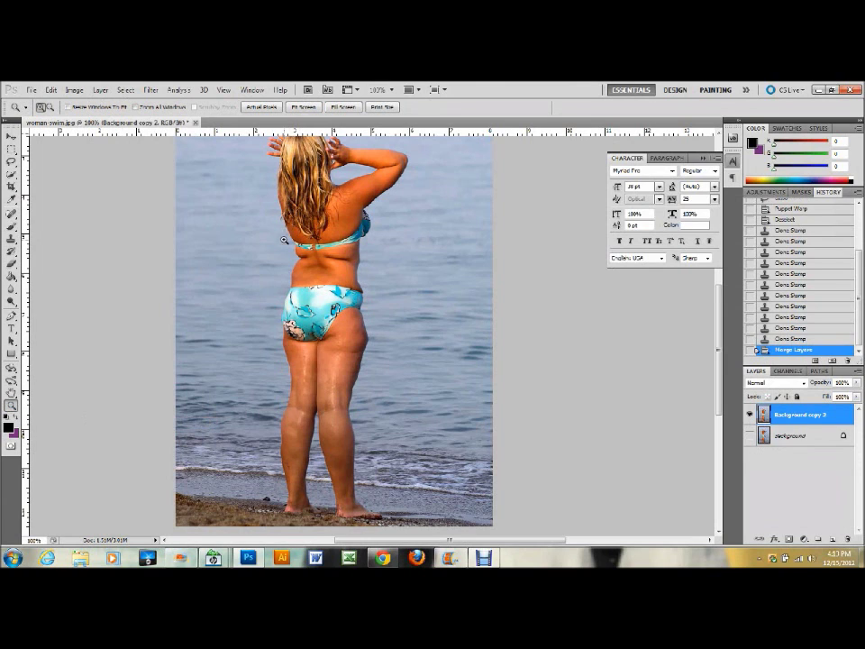
{"action": "left_click_drag", "start_coordinate": [285, 240], "coordinate": [386, 358]}
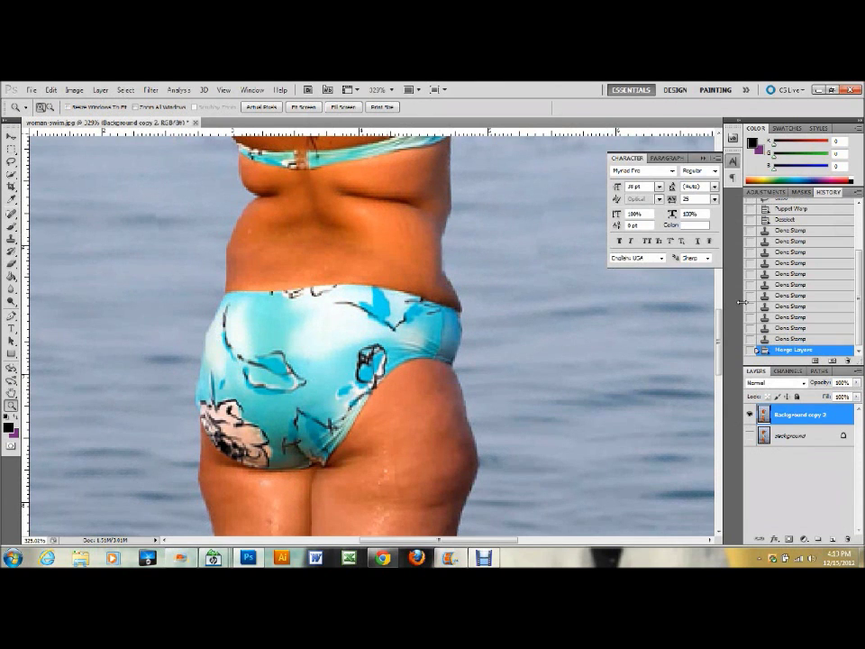
{"action": "left_click_drag", "start_coordinate": [718, 330], "coordinate": [718, 311]}
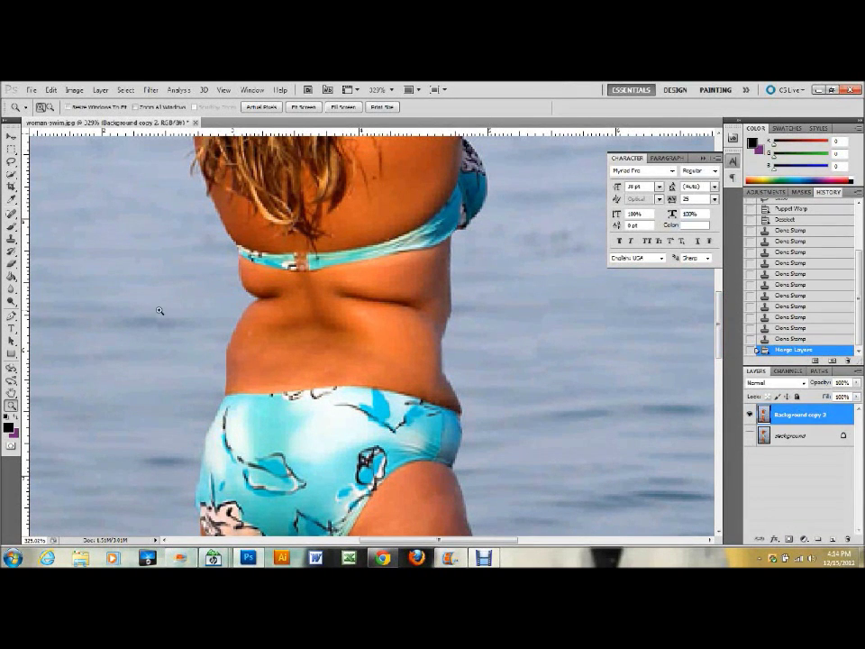
{"action": "left_click", "coordinate": [12, 163]}
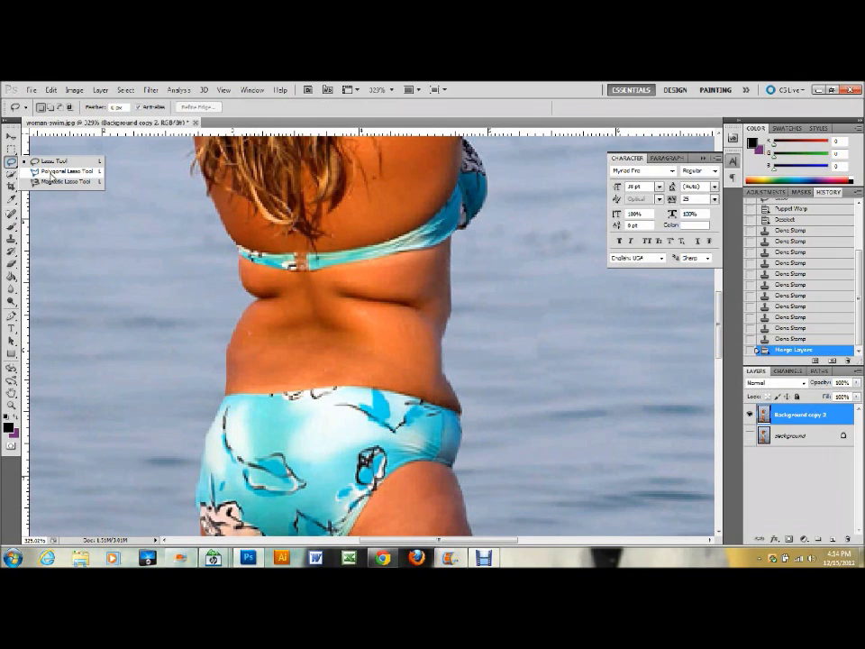
{"action": "left_click", "coordinate": [52, 171]}
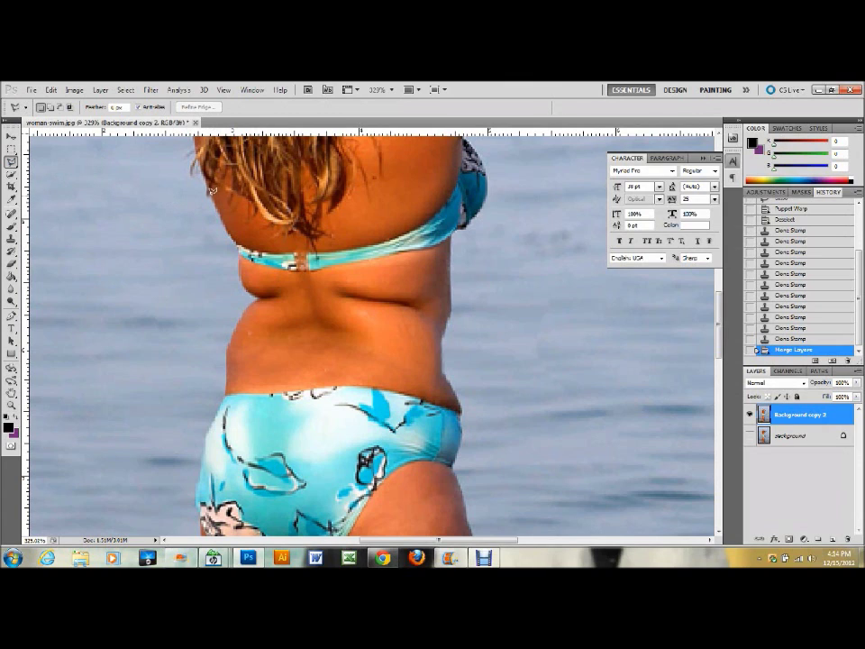
{"action": "left_click", "coordinate": [223, 211]}
{"action": "left_click", "coordinate": [223, 402]}
{"action": "left_click", "coordinate": [171, 401]}
{"action": "left_click", "coordinate": [154, 368]}
{"action": "left_click", "coordinate": [210, 191]}
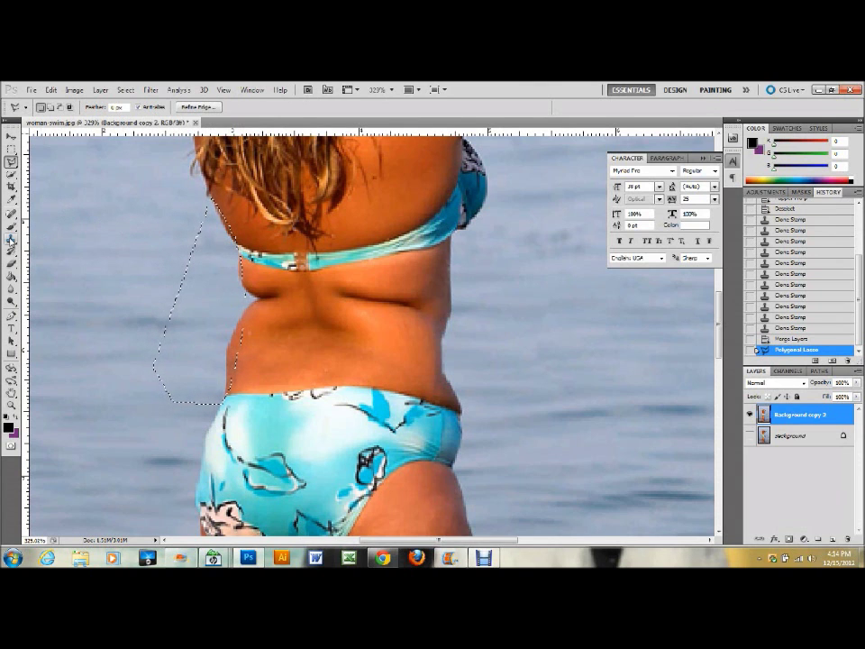
- Add a new layer named clone above Background copy 2 for the Clone Stamp retouching
{"action": "left_click", "coordinate": [11, 239]}
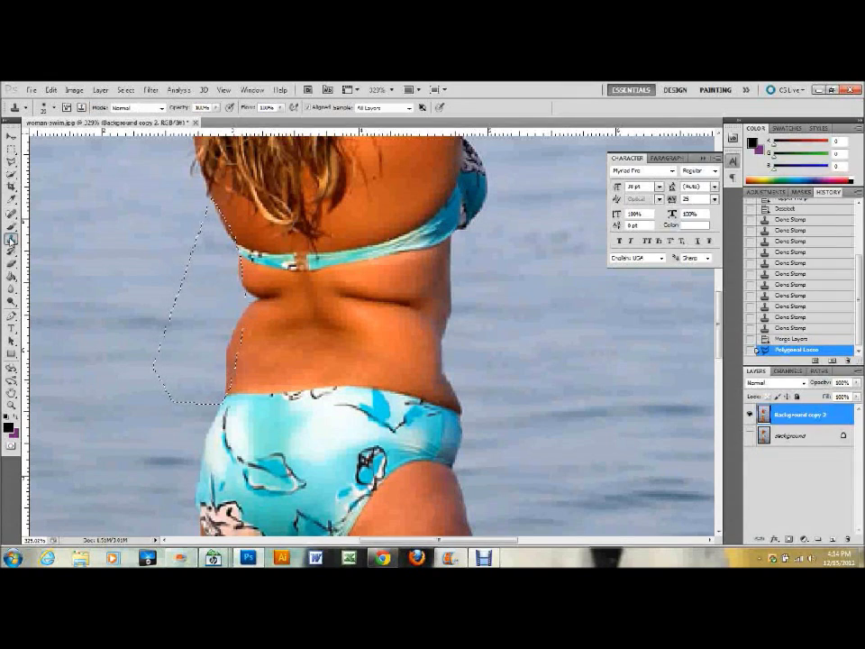
{"action": "left_click", "coordinate": [831, 539]}
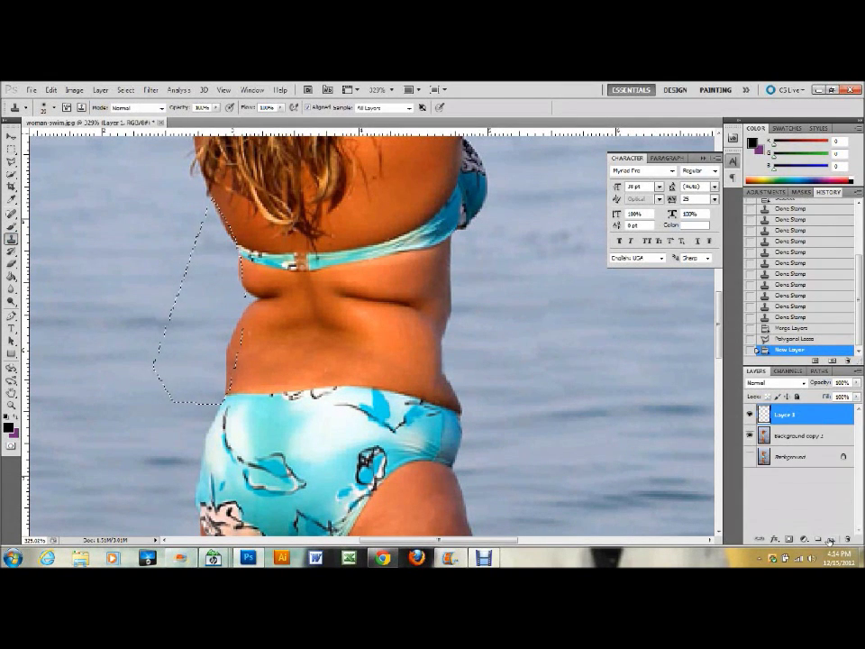
{"action": "double_click", "coordinate": [784, 414]}
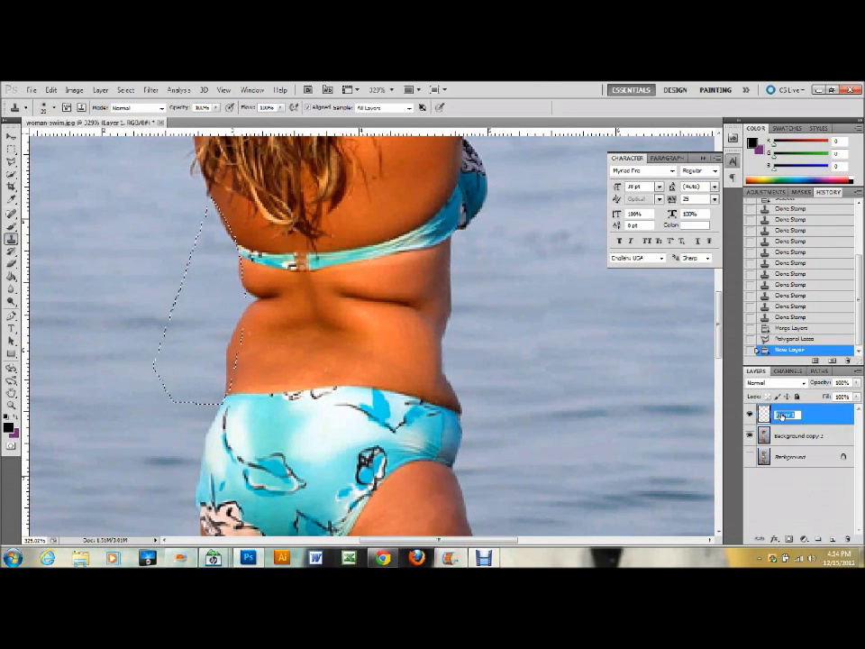
{"action": "type", "text": "cl"}
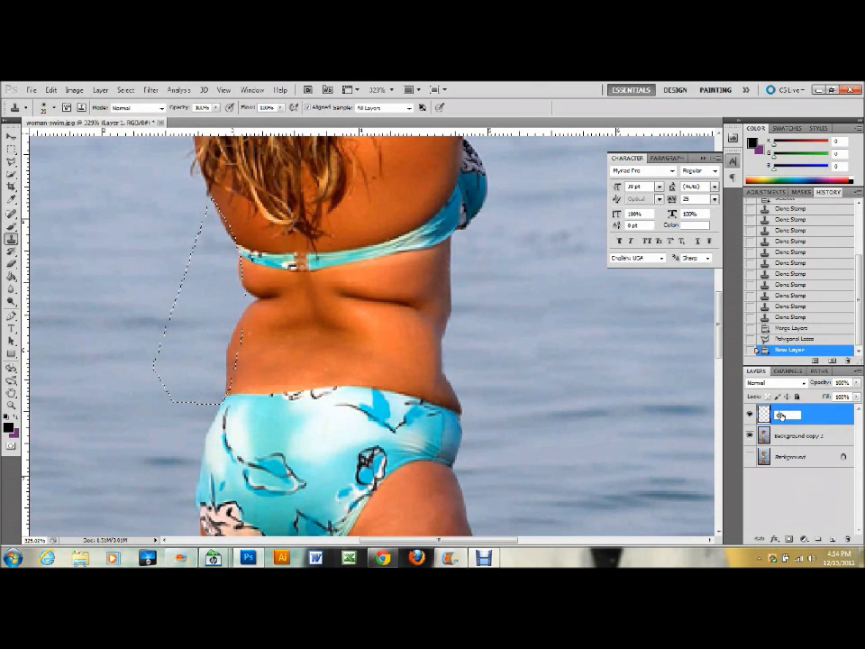
{"action": "type", "text": "one"}
{"action": "key", "text": "Return"}
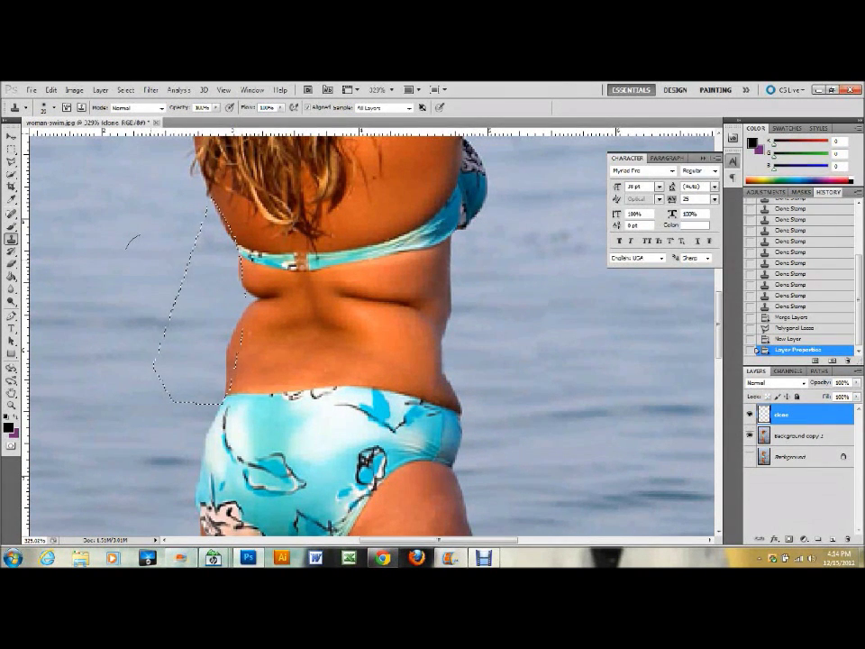
- Reduce the Clone Stamp brush size and clone water over the left waist bulge inside the selection
{"action": "left_click", "coordinate": [54, 108]}
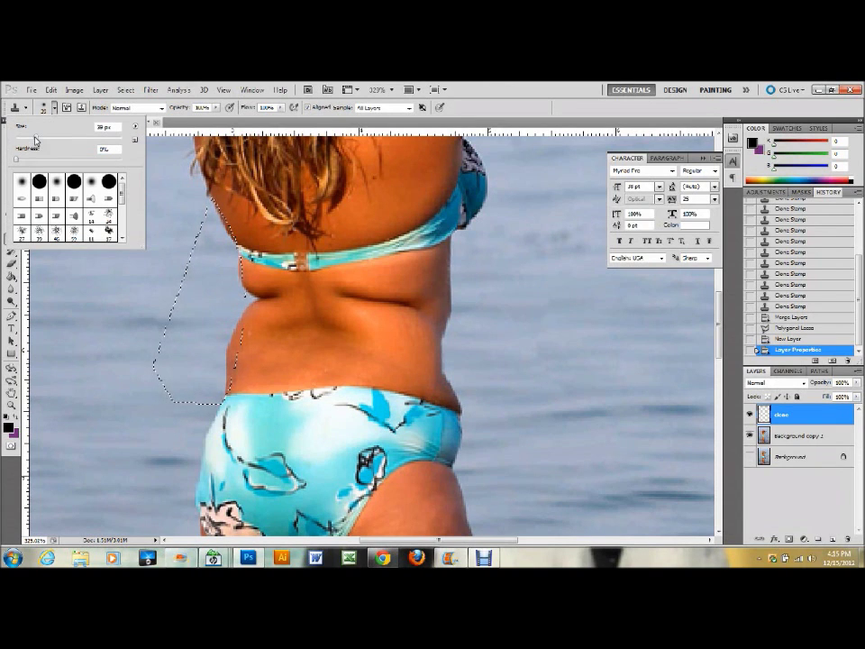
{"action": "left_click", "coordinate": [25, 138]}
{"action": "key", "text": "Return"}
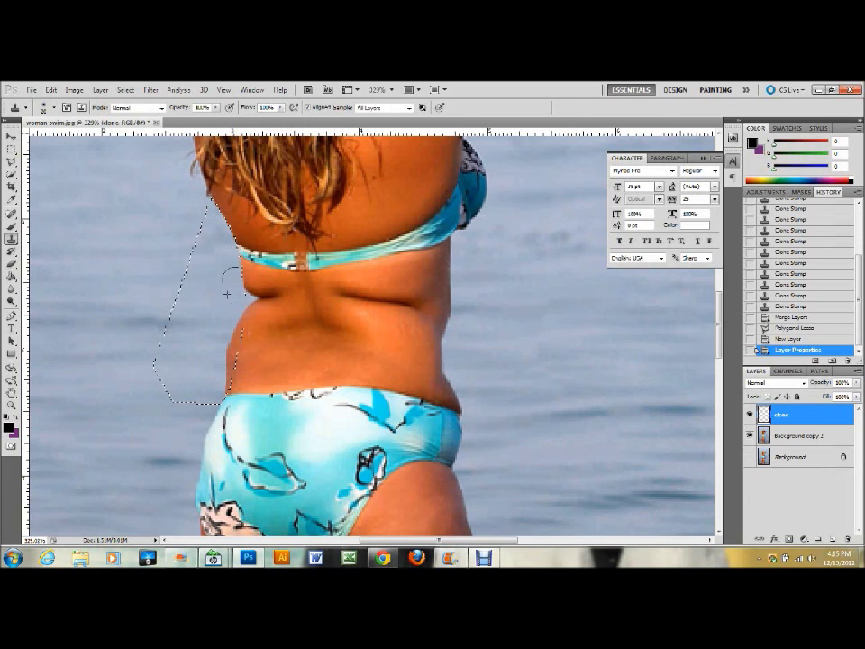
{"action": "left_click", "coordinate": [215, 340]}
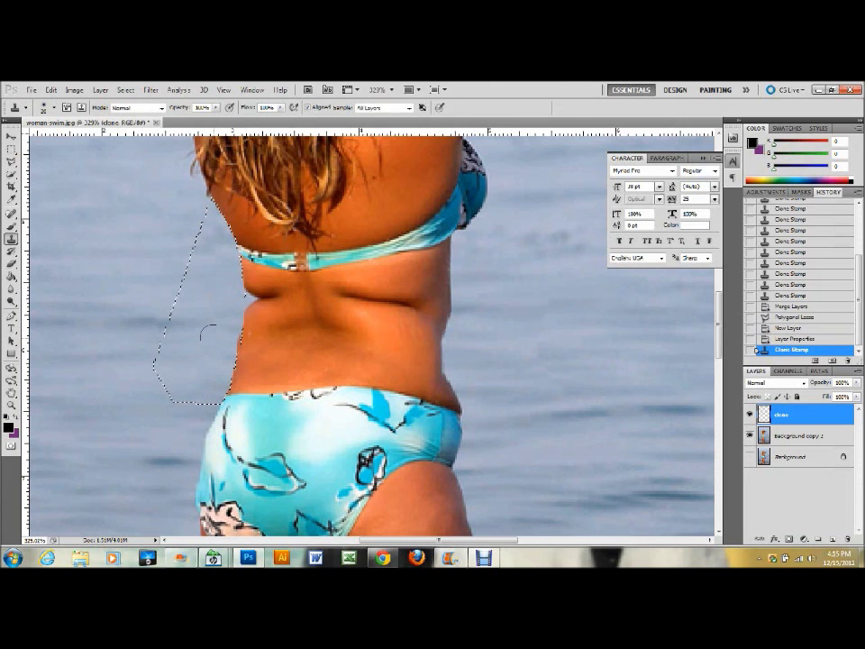
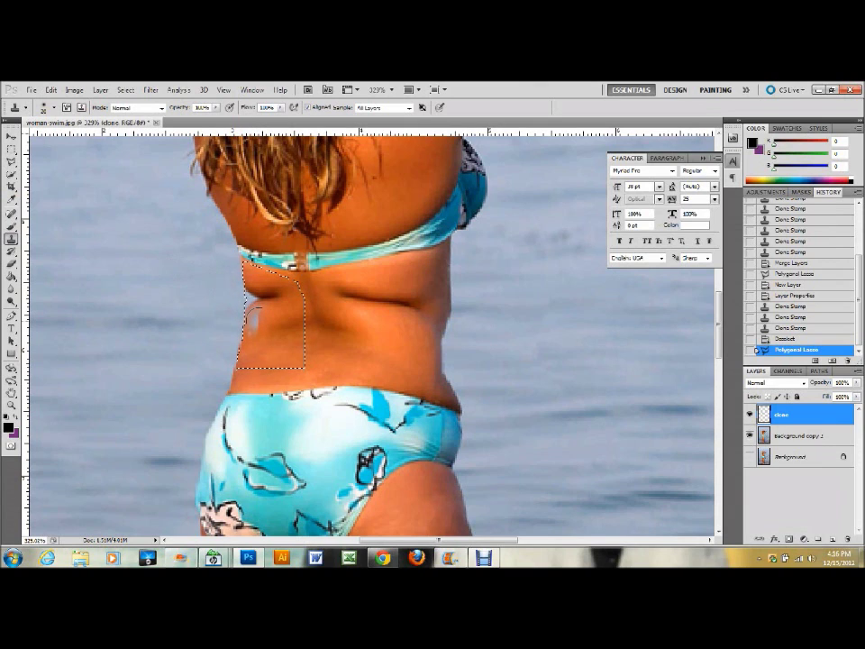
- Set the Clone Stamp brush to 12 px and clone smooth skin over the left back fold inside the selection
{"action": "left_click", "coordinate": [55, 107]}
{"action": "left_click_drag", "start_coordinate": [23, 140], "coordinate": [20, 138]}
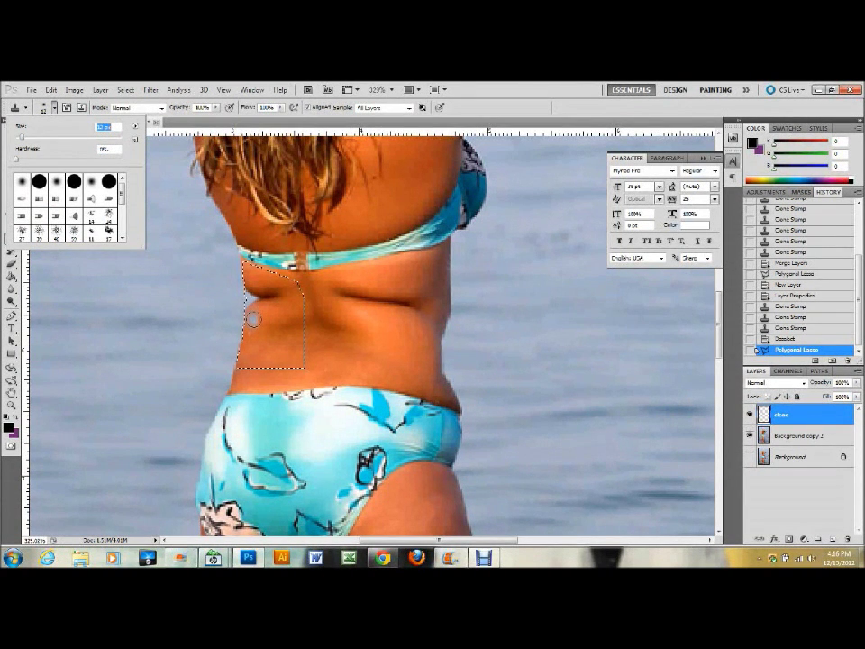
{"action": "key", "text": "Return"}
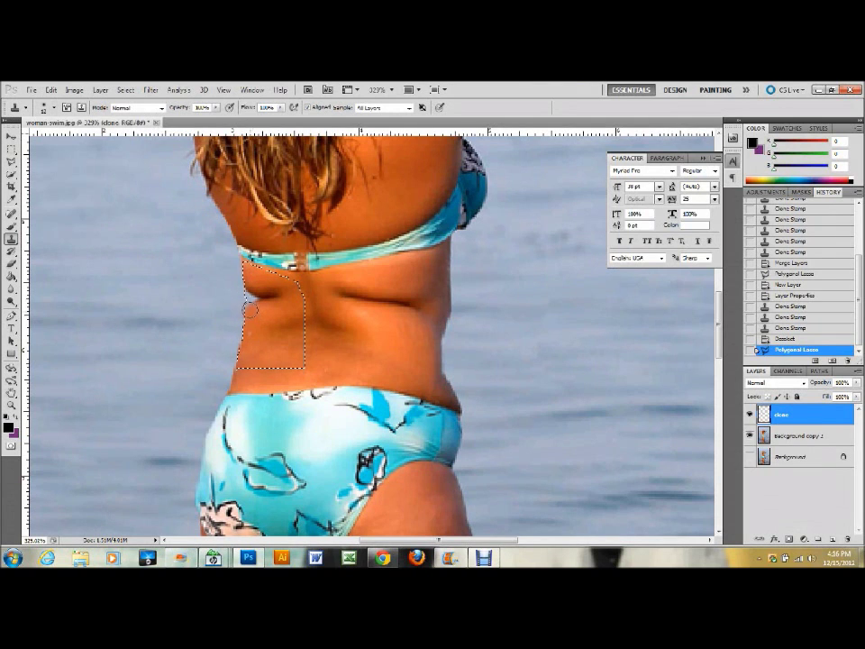
{"action": "left_click", "coordinate": [249, 306]}
{"action": "left_click", "coordinate": [250, 302]}
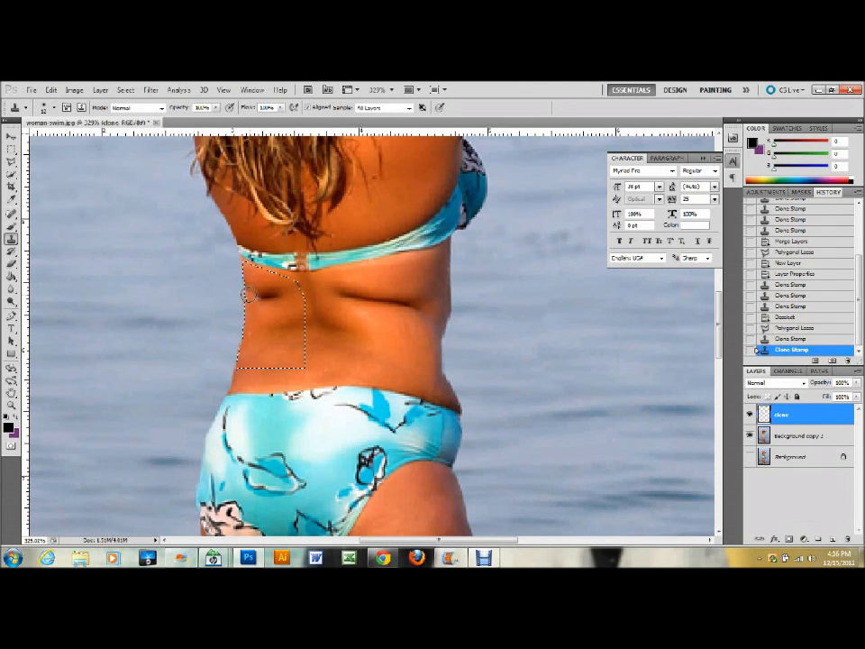
{"action": "left_click", "coordinate": [250, 294]}
{"action": "left_click", "coordinate": [260, 295]}
{"action": "left_click", "coordinate": [272, 297]}
{"action": "left_click", "coordinate": [275, 294]}
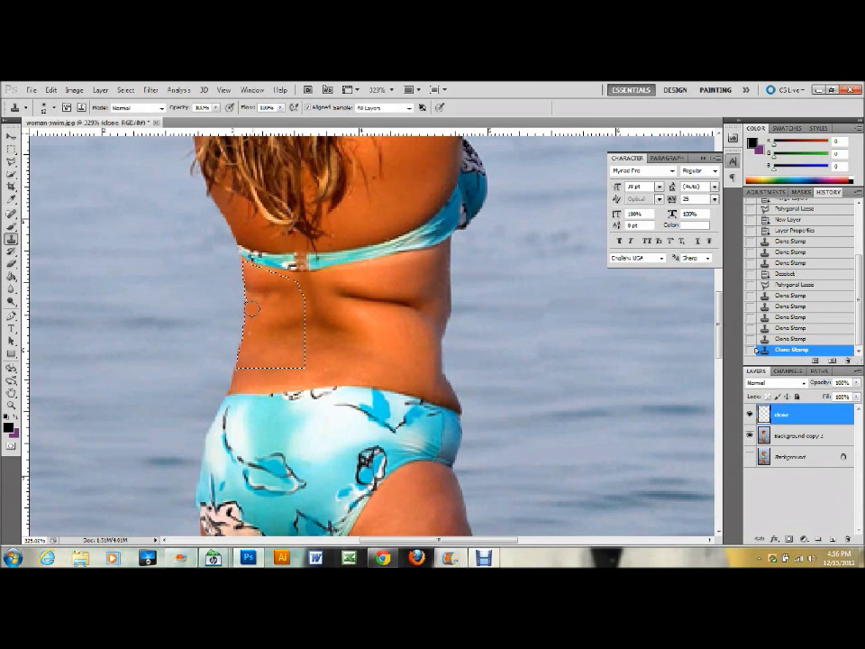
{"action": "left_click", "coordinate": [267, 298]}
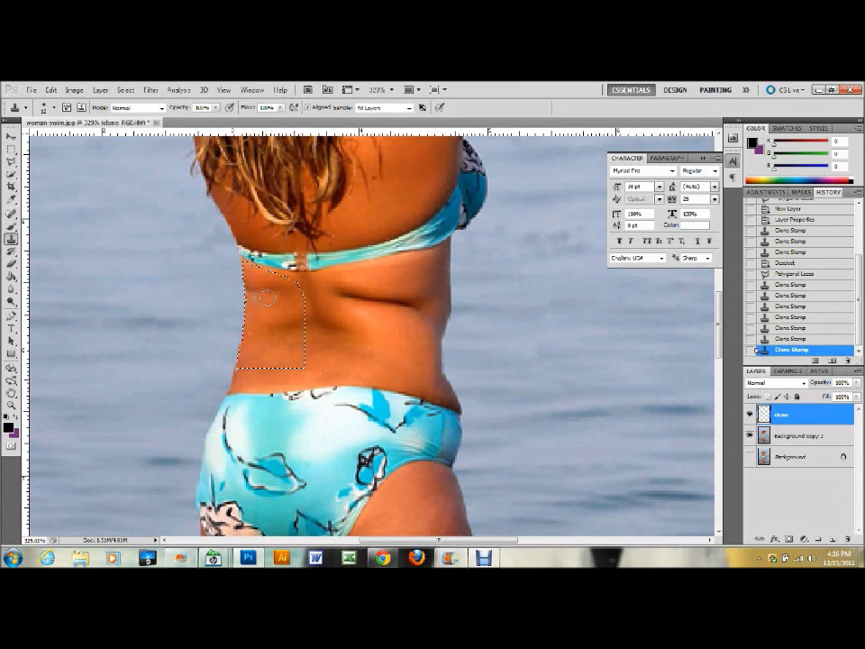
{"action": "left_click", "coordinate": [263, 294]}
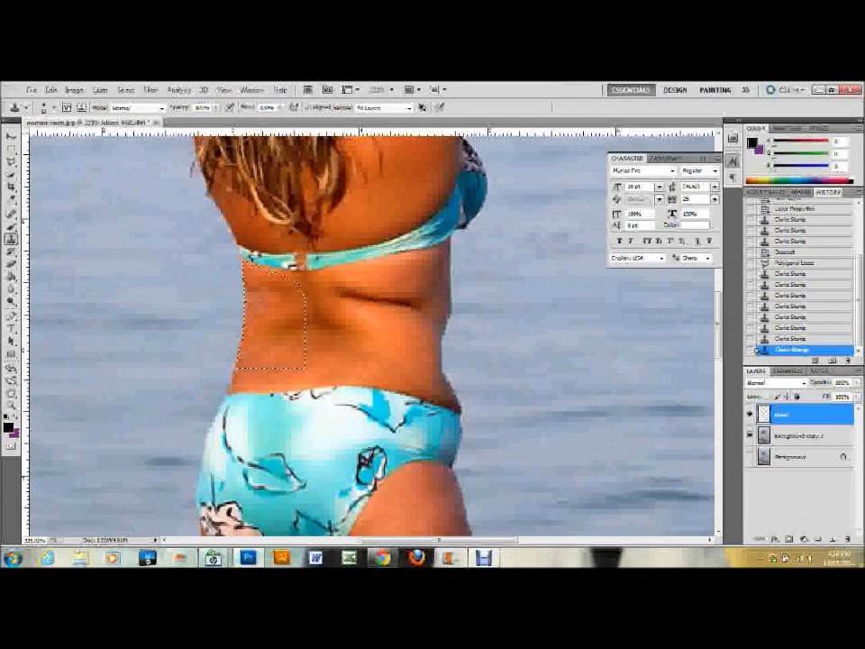
- Clone smooth skin over the remaining dark patches on the left back inside the selection, enlarging the Clone Stamp brush to 15 px
{"action": "left_click", "coordinate": [265, 296]}
{"action": "left_click", "coordinate": [265, 291]}
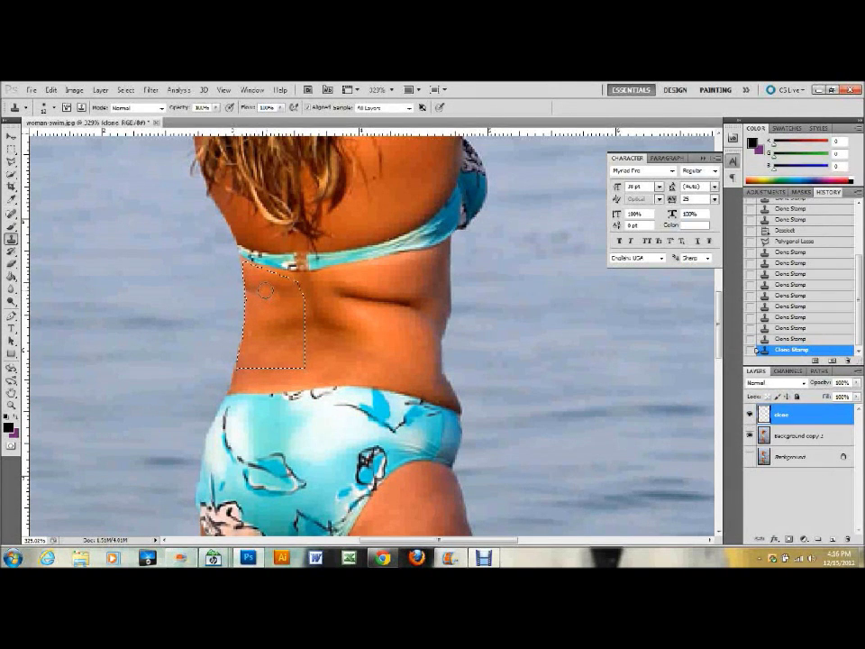
{"action": "left_click", "coordinate": [258, 291]}
{"action": "left_click", "coordinate": [253, 290]}
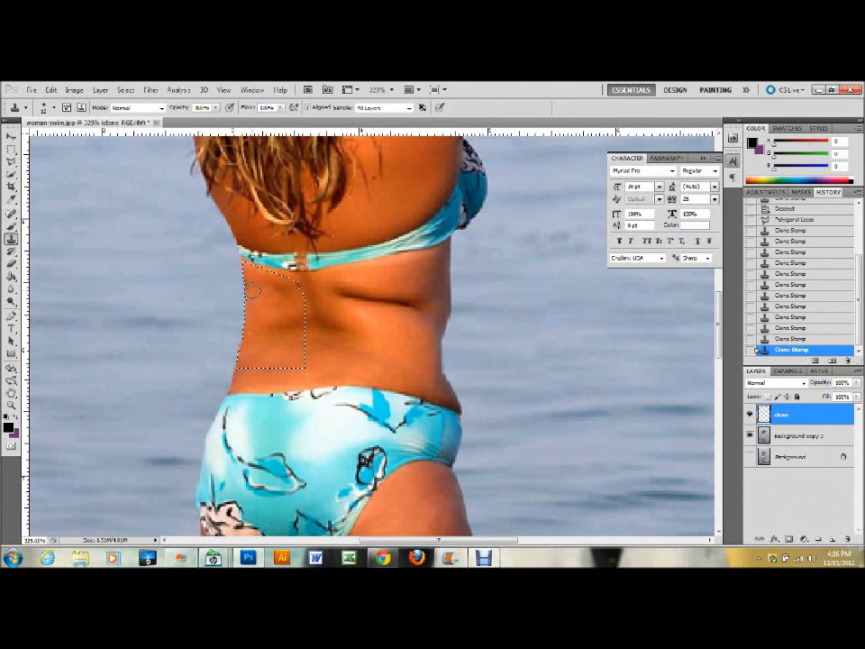
{"action": "left_click", "coordinate": [247, 333]}
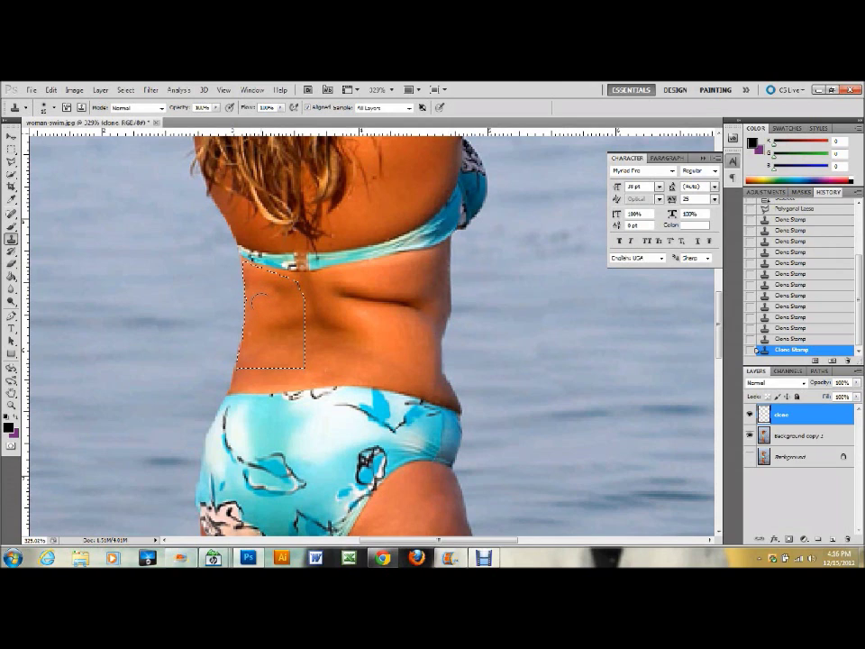
{"action": "left_click", "coordinate": [271, 293]}
{"action": "left_click", "coordinate": [274, 295]}
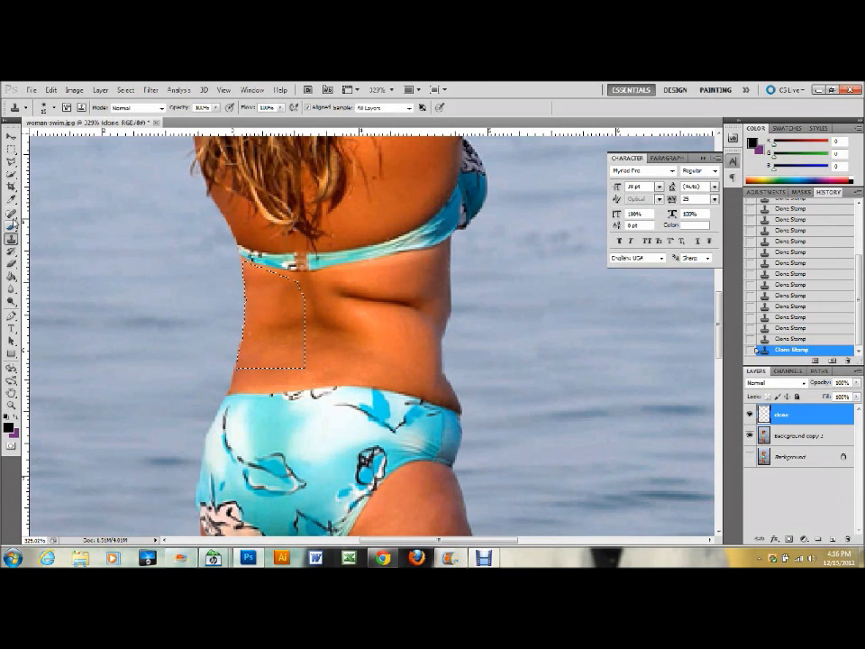
- Remove the small blemish near the left waist edge with the 6 px Spot Healing Brush in Proximity Match mode
{"action": "key", "text": "ctrl+plus"}
{"action": "key", "text": "ctrl+plus"}
{"action": "key", "text": "ctrl+plus"}
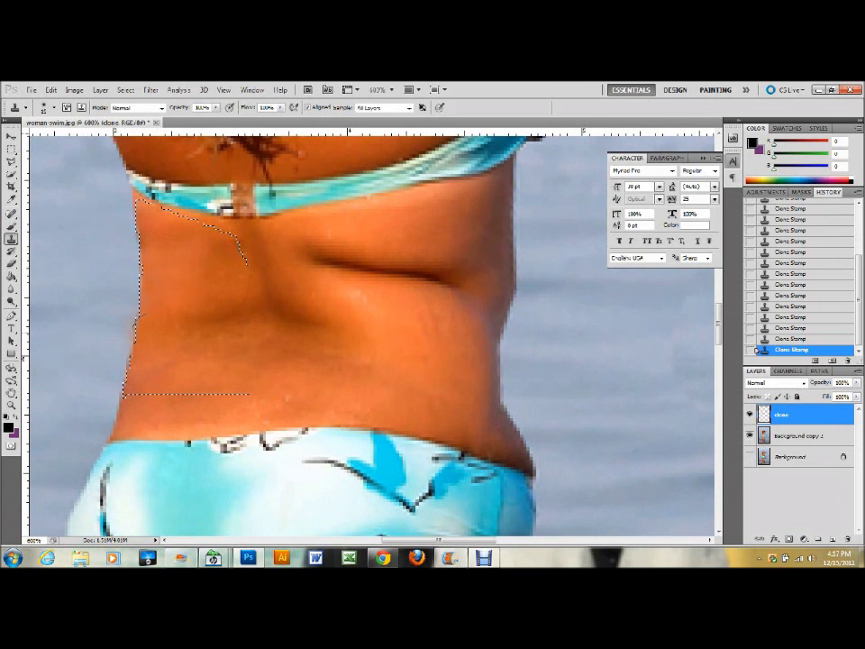
{"action": "left_click", "coordinate": [12, 214]}
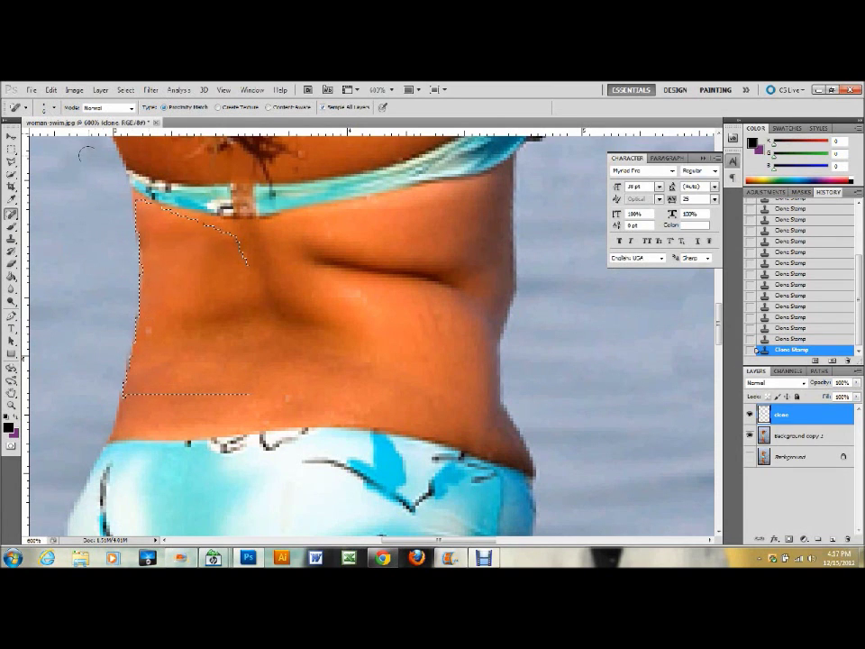
{"action": "left_click", "coordinate": [42, 107]}
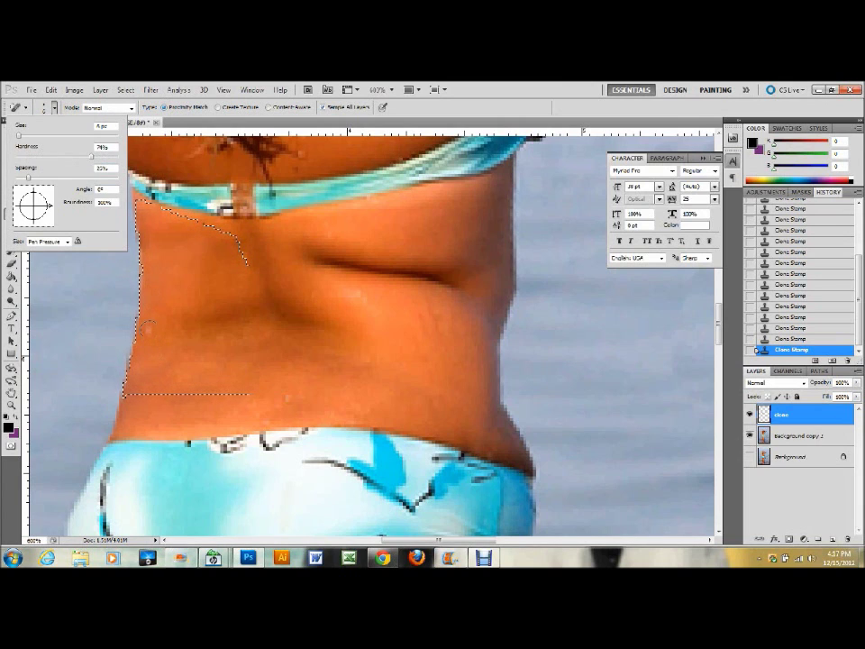
{"action": "left_click", "coordinate": [148, 327]}
{"action": "left_click", "coordinate": [147, 331]}
{"action": "left_click", "coordinate": [154, 336]}
{"action": "left_click", "coordinate": [149, 333]}
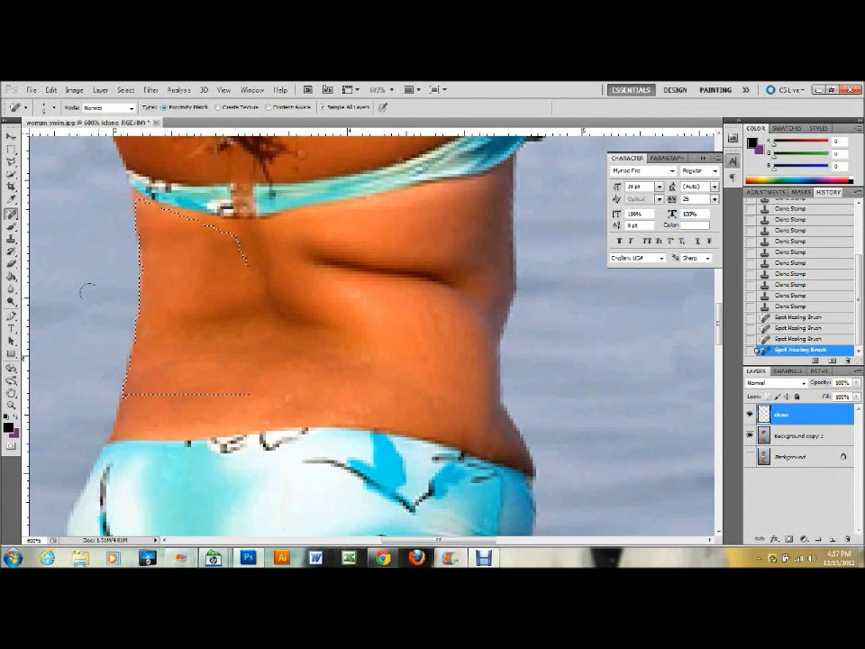
- Touch up the skin along the left waist edge with the Clone Stamp and deselect the area
{"action": "key", "text": "s"}
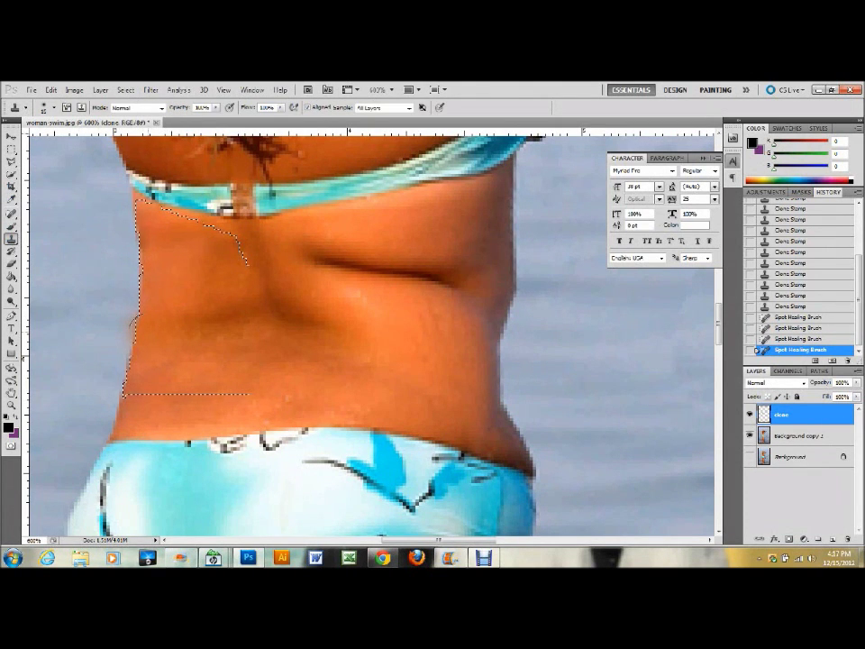
{"action": "left_click", "coordinate": [132, 333]}
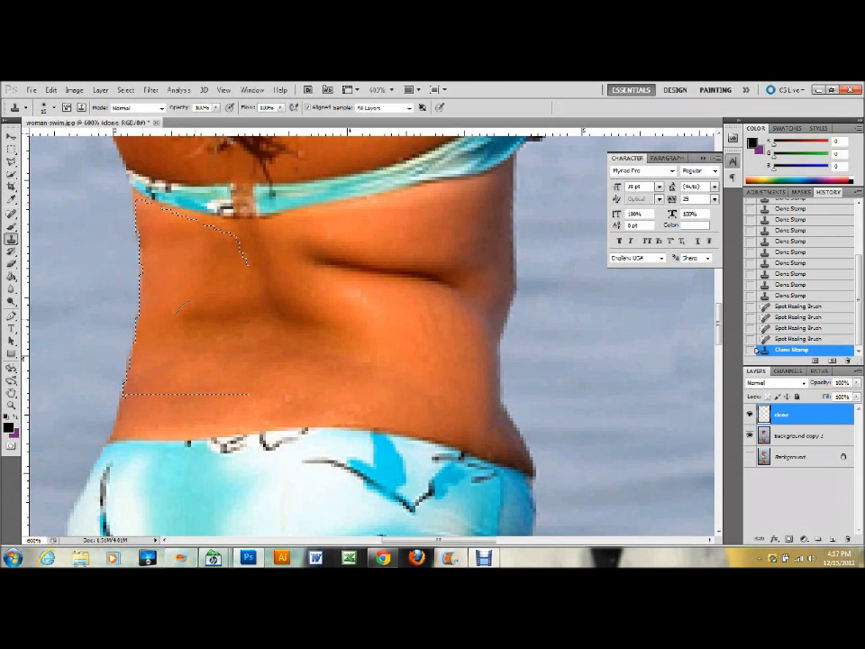
{"action": "left_click", "coordinate": [11, 149]}
{"action": "left_click", "coordinate": [310, 309]}
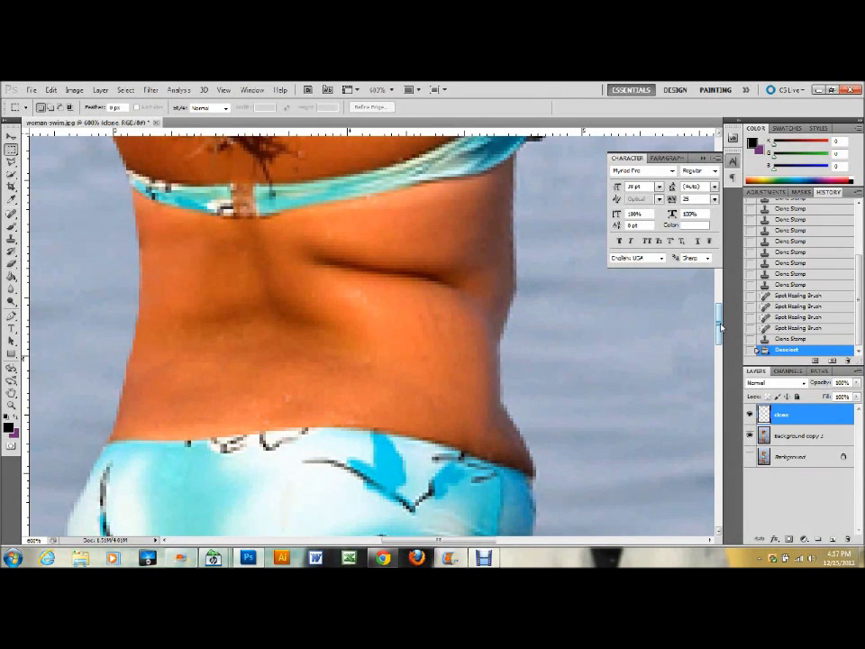
{"action": "key", "text": "ctrl+minus"}
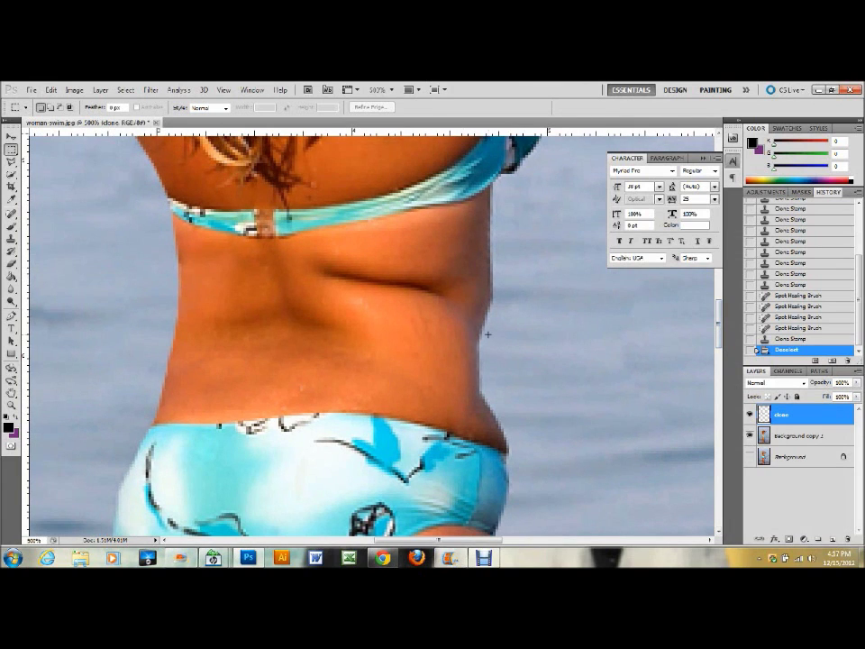
{"action": "left_click", "coordinate": [11, 161]}
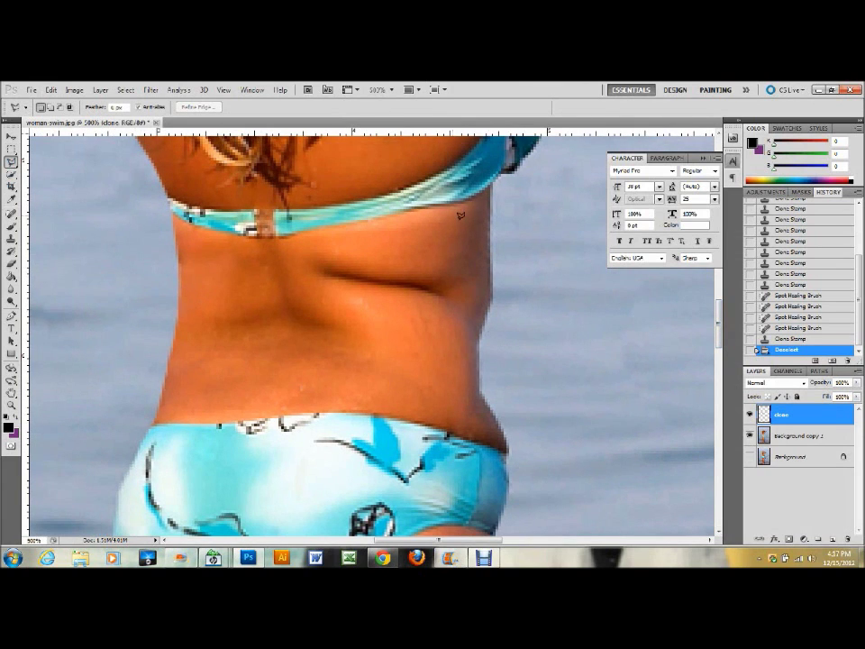
{"action": "mouse_move", "coordinate": [492, 180]}
{"action": "left_mouse_down"}
{"action": "mouse_move", "coordinate": [460, 313]}
{"action": "mouse_move", "coordinate": [458, 414]}
{"action": "left_mouse_up"}
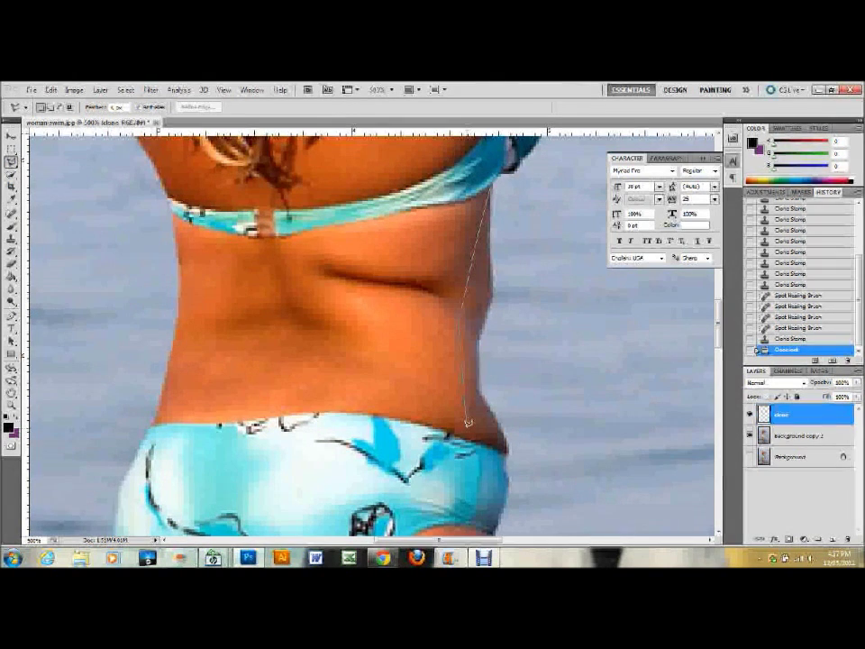
{"action": "double_click", "coordinate": [467, 424]}
{"action": "left_click", "coordinate": [466, 427]}
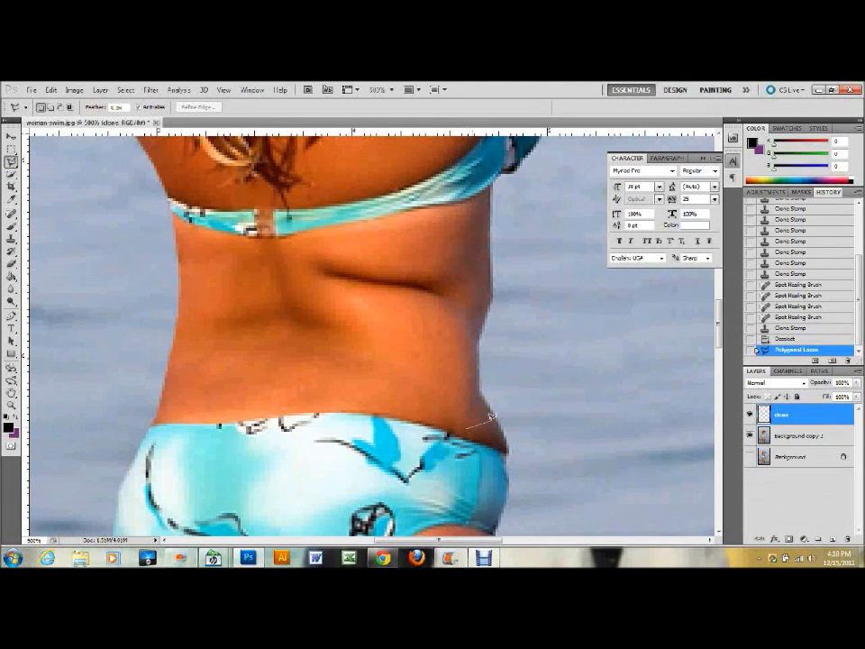
{"action": "double_click", "coordinate": [468, 367]}
{"action": "left_click", "coordinate": [410, 259]}
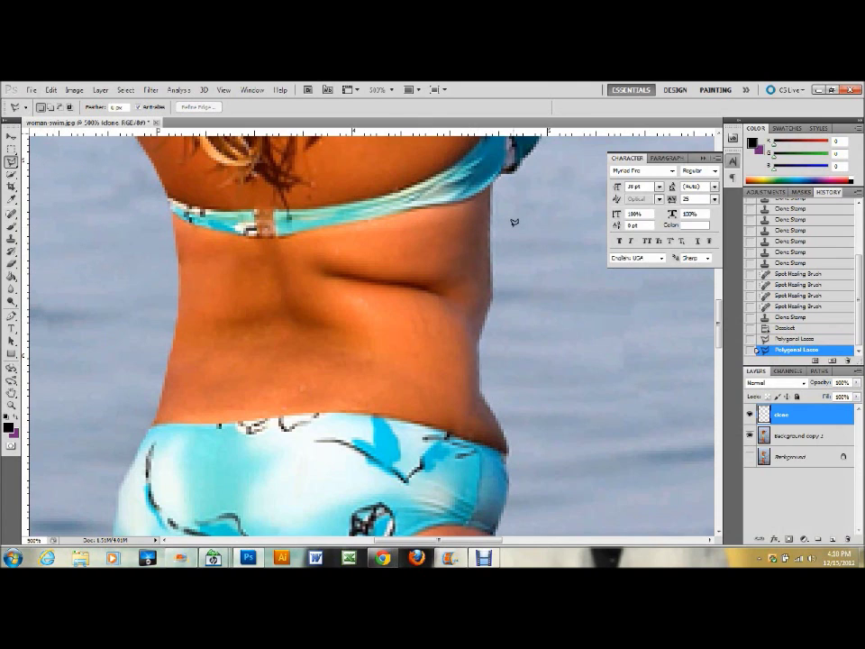
- Outline the right waist and hip bulges with adjoining water in a Polygonal Lasso selection from the bikini top to the upper thigh
{"action": "left_click", "coordinate": [491, 188]}
{"action": "left_click", "coordinate": [477, 374]}
{"action": "left_click", "coordinate": [487, 441]}
{"action": "left_click", "coordinate": [493, 527]}
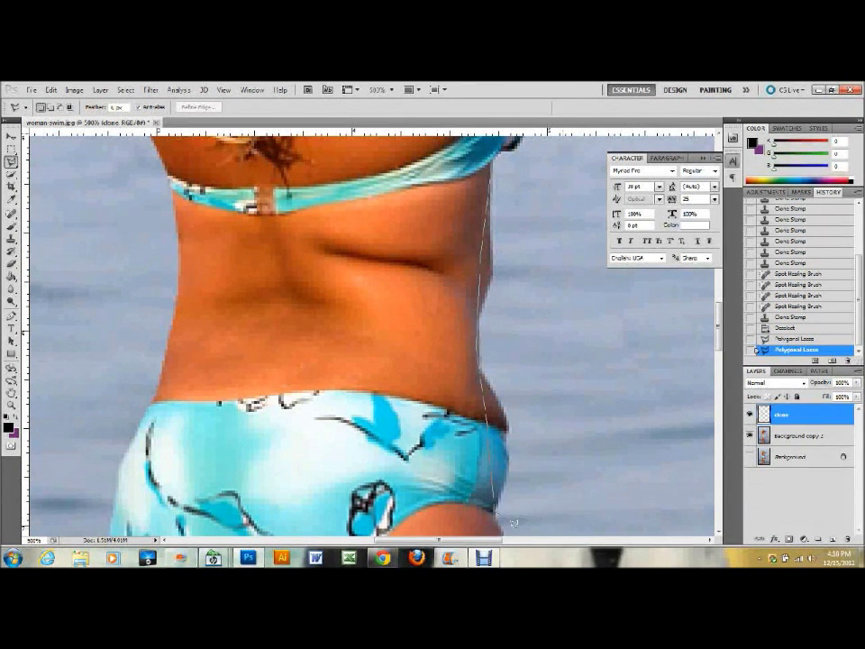
{"action": "left_click", "coordinate": [704, 506]}
{"action": "left_click", "coordinate": [649, 287]}
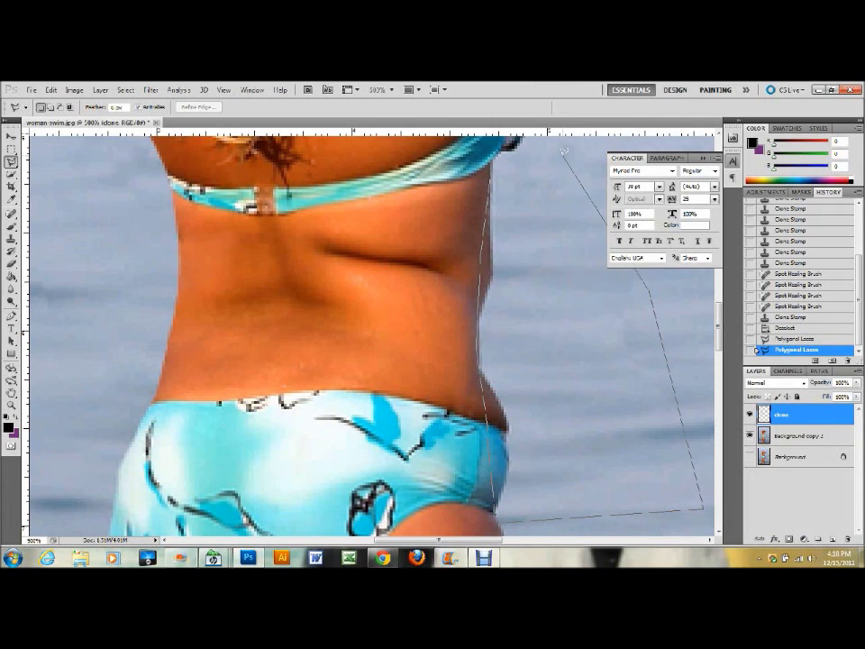
{"action": "left_click", "coordinate": [492, 169]}
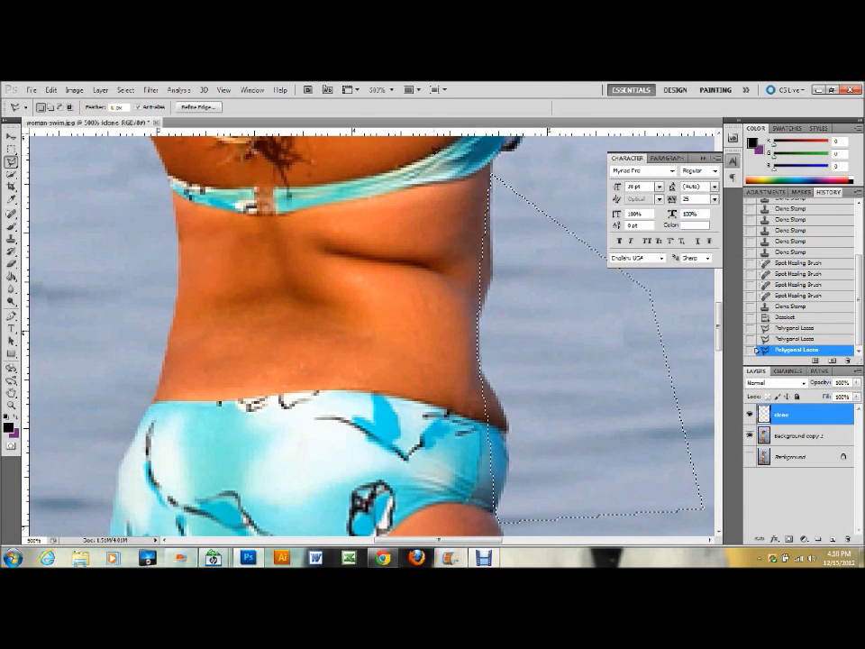
- Clone water over the right waist and hip bulges inside the selection, and deselect the area
{"action": "left_click", "coordinate": [11, 239]}
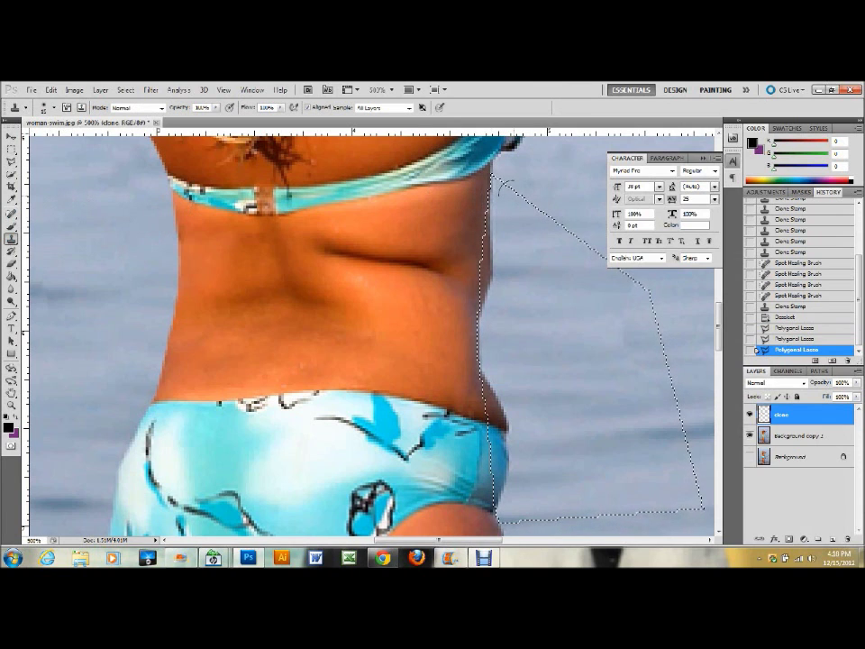
{"action": "mouse_move", "coordinate": [494, 185]}
{"action": "left_mouse_down"}
{"action": "mouse_move", "coordinate": [475, 289]}
{"action": "mouse_move", "coordinate": [489, 373]}
{"action": "mouse_move", "coordinate": [510, 392]}
{"action": "mouse_move", "coordinate": [523, 430]}
{"action": "mouse_move", "coordinate": [523, 484]}
{"action": "mouse_move", "coordinate": [527, 437]}
{"action": "mouse_move", "coordinate": [518, 514]}
{"action": "mouse_move", "coordinate": [505, 423]}
{"action": "mouse_move", "coordinate": [484, 416]}
{"action": "mouse_move", "coordinate": [486, 378]}
{"action": "mouse_move", "coordinate": [506, 453]}
{"action": "left_mouse_up"}
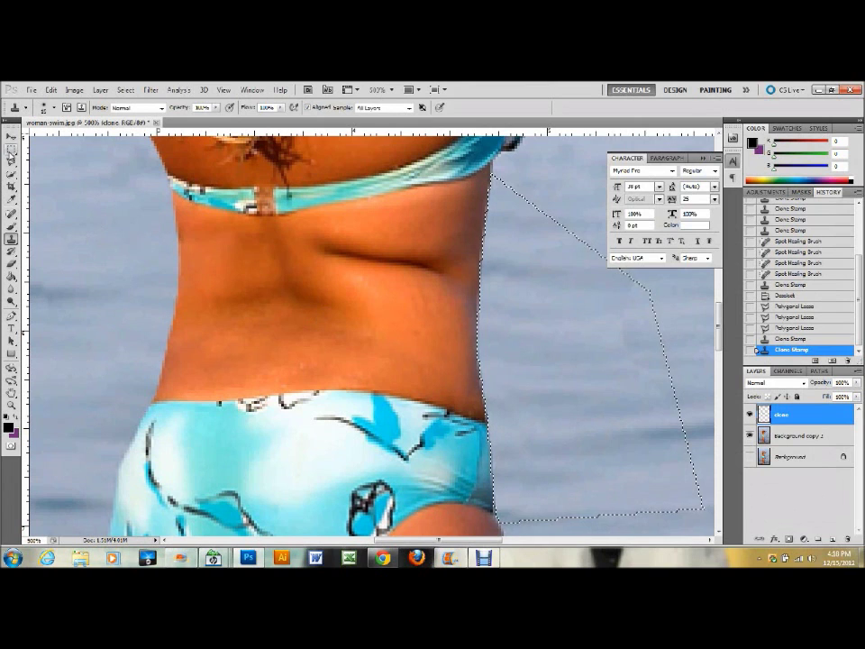
{"action": "left_click", "coordinate": [10, 149]}
{"action": "left_click", "coordinate": [122, 281]}
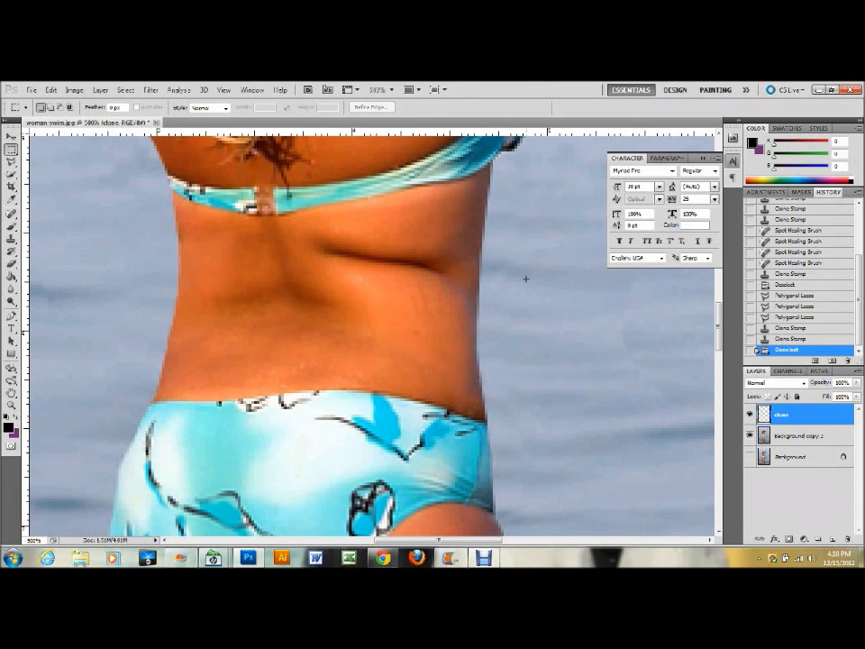
- Clone lighter skin over the dark right back fold with the Clone Stamp, working from the spine side outward
{"action": "key", "text": "ctrl+minus"}
{"action": "key", "text": "ctrl+minus"}
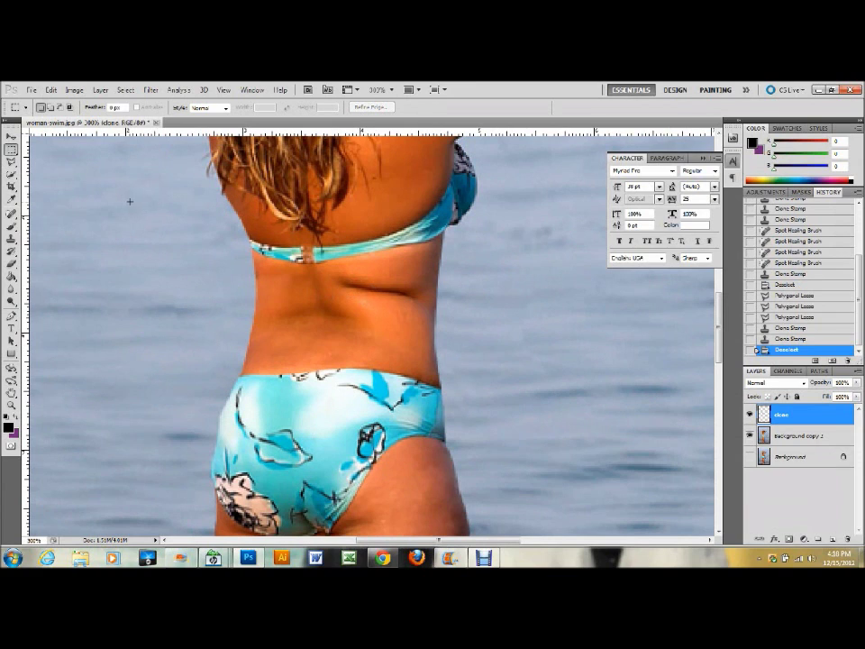
{"action": "left_click", "coordinate": [11, 406]}
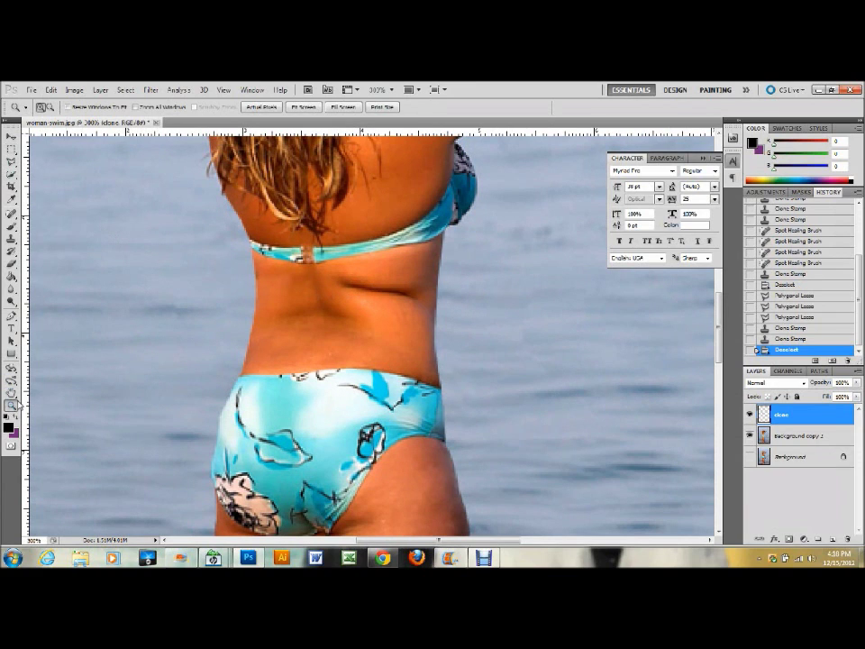
{"action": "left_click_drag", "start_coordinate": [317, 270], "coordinate": [448, 340]}
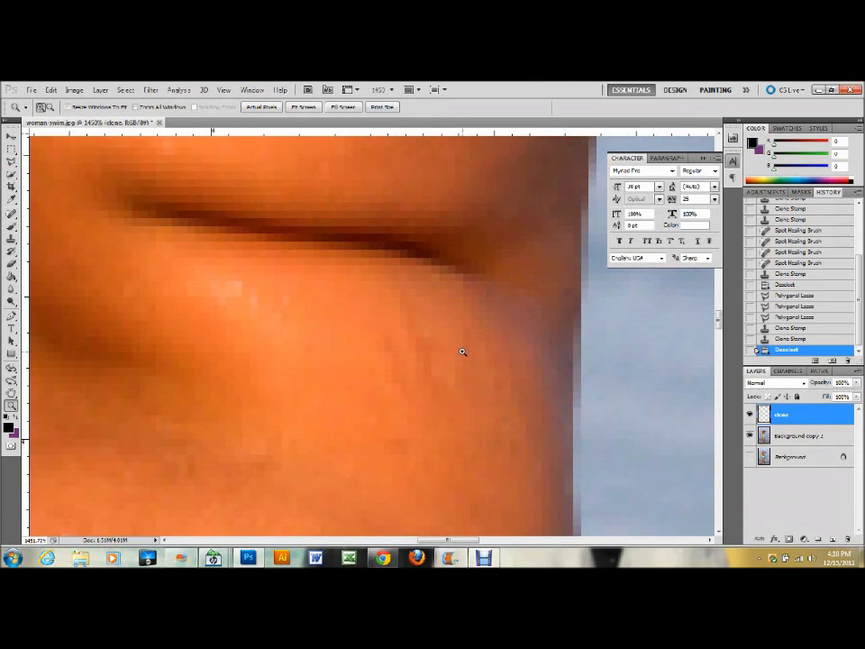
{"action": "left_click", "coordinate": [462, 352], "text": "alt"}
{"action": "left_click", "coordinate": [462, 351], "text": "alt"}
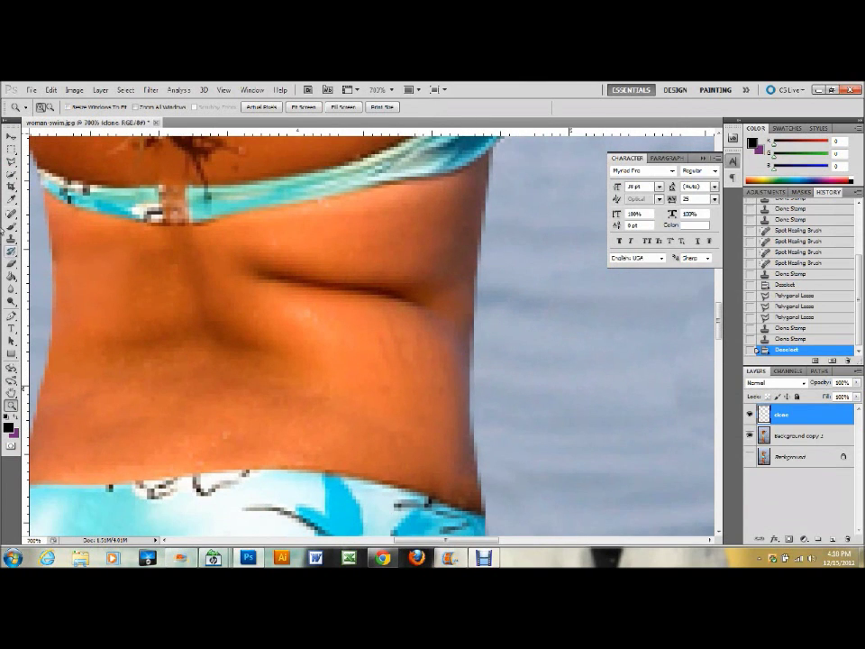
{"action": "left_click", "coordinate": [11, 239]}
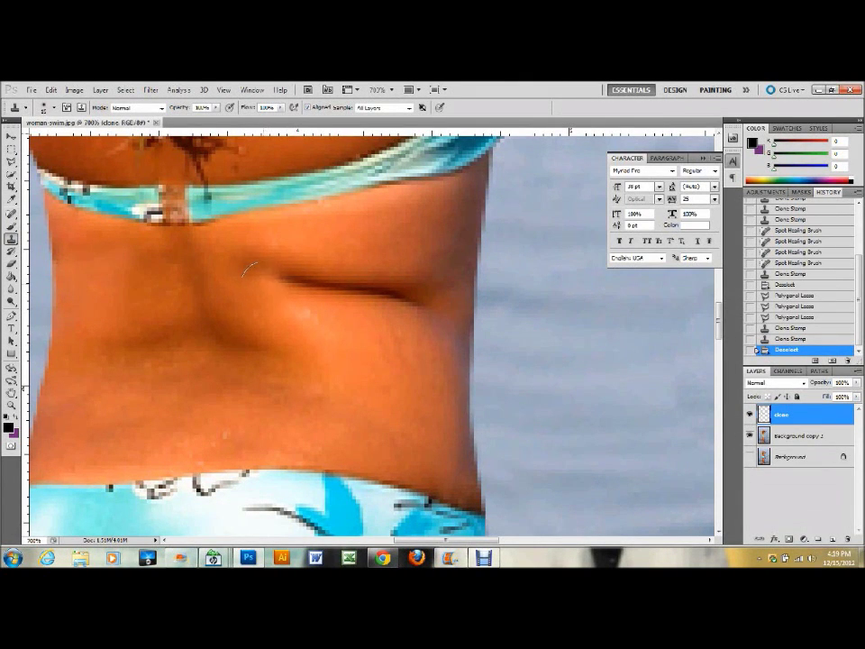
{"action": "left_click", "coordinate": [270, 280]}
{"action": "left_click", "coordinate": [305, 283]}
{"action": "left_click", "coordinate": [328, 287]}
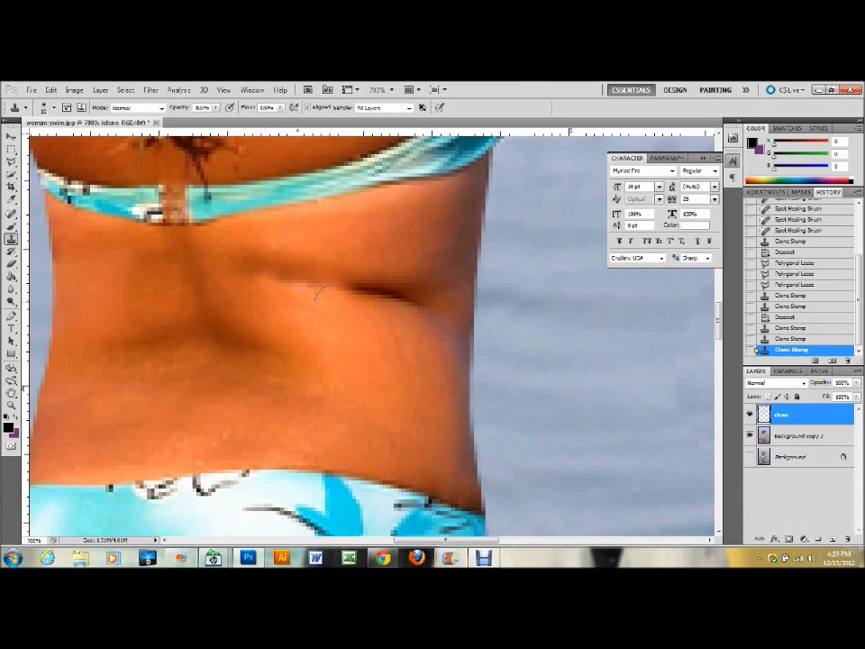
{"action": "left_click", "coordinate": [354, 291]}
{"action": "left_click", "coordinate": [383, 294]}
{"action": "left_click", "coordinate": [405, 297]}
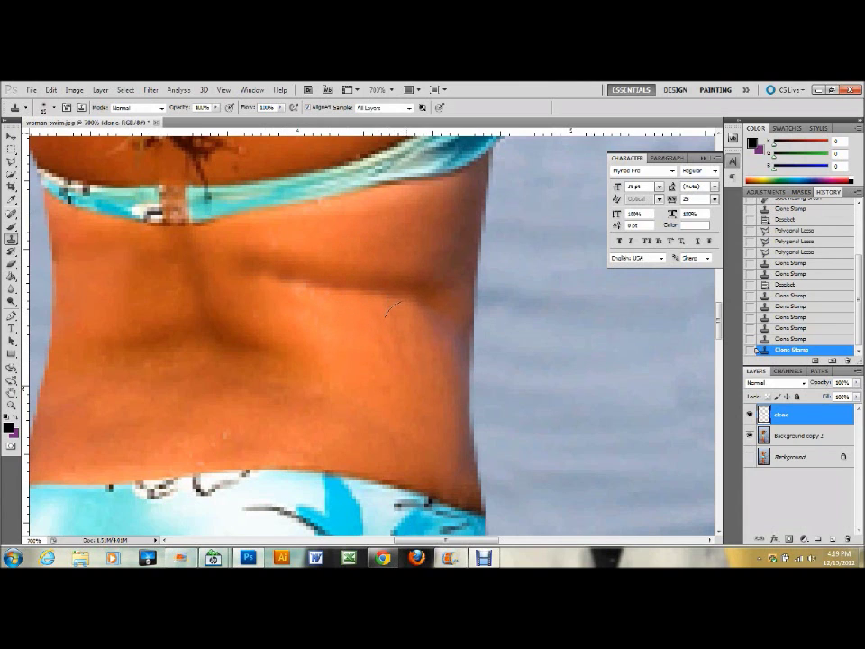
- Sample skin above the right back fold and clone it over the shadow at the fold's outer end
{"action": "left_click", "coordinate": [397, 243]}
{"action": "left_click", "coordinate": [411, 252], "text": "alt"}
{"action": "left_click", "coordinate": [438, 291]}
{"action": "left_click", "coordinate": [405, 276]}
{"action": "left_click", "coordinate": [389, 276]}
{"action": "left_click", "coordinate": [364, 275]}
- Clone smooth skin over the fold's inner end beside the spine and blend the area below the bikini strap
{"action": "left_click", "coordinate": [245, 200]}
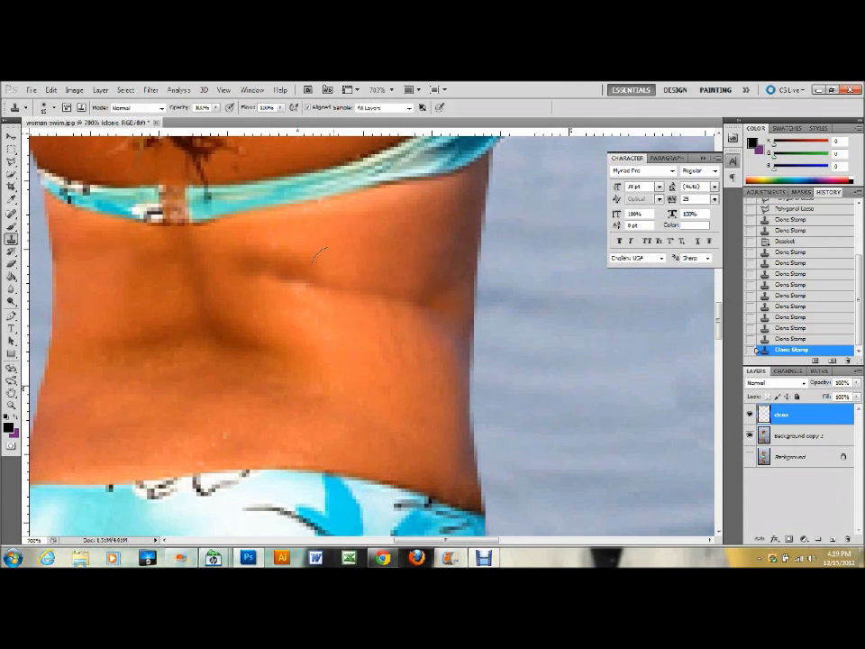
{"action": "left_click", "coordinate": [225, 198]}
{"action": "left_click", "coordinate": [209, 191]}
{"action": "left_click", "coordinate": [281, 268]}
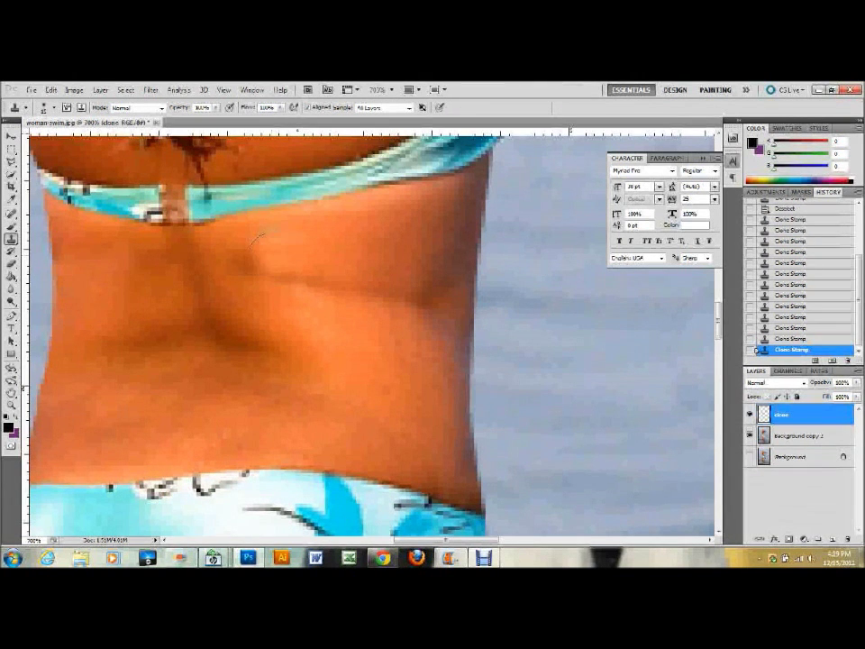
{"action": "left_click", "coordinate": [277, 268]}
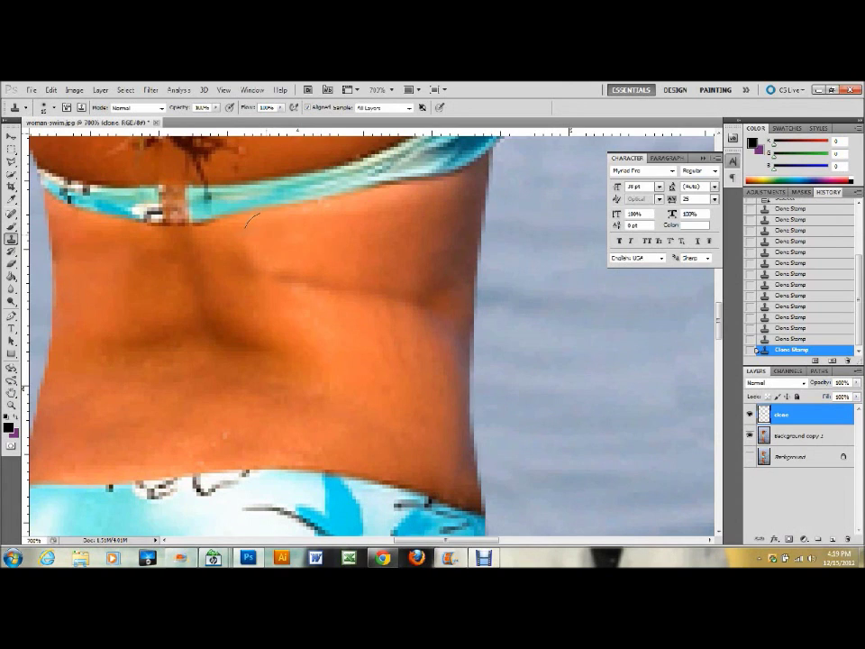
{"action": "left_click", "coordinate": [318, 232]}
{"action": "left_click_drag", "start_coordinate": [311, 242], "coordinate": [298, 242]}
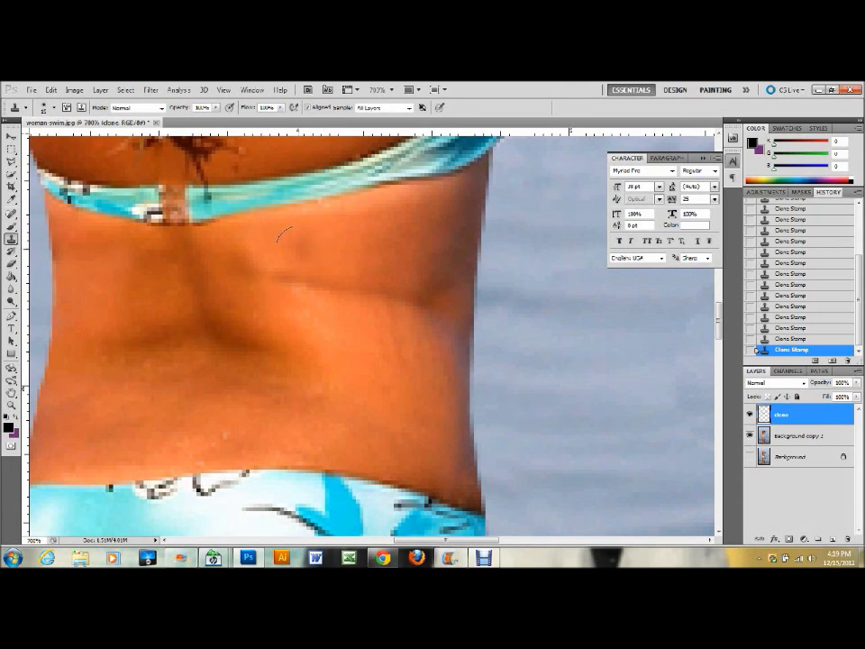
- Clone skin along the remaining faint crease of the right back fold and even out the tone above it
{"action": "left_click", "coordinate": [283, 269]}
{"action": "left_click", "coordinate": [302, 275]}
{"action": "left_click", "coordinate": [316, 280]}
{"action": "left_click", "coordinate": [331, 285]}
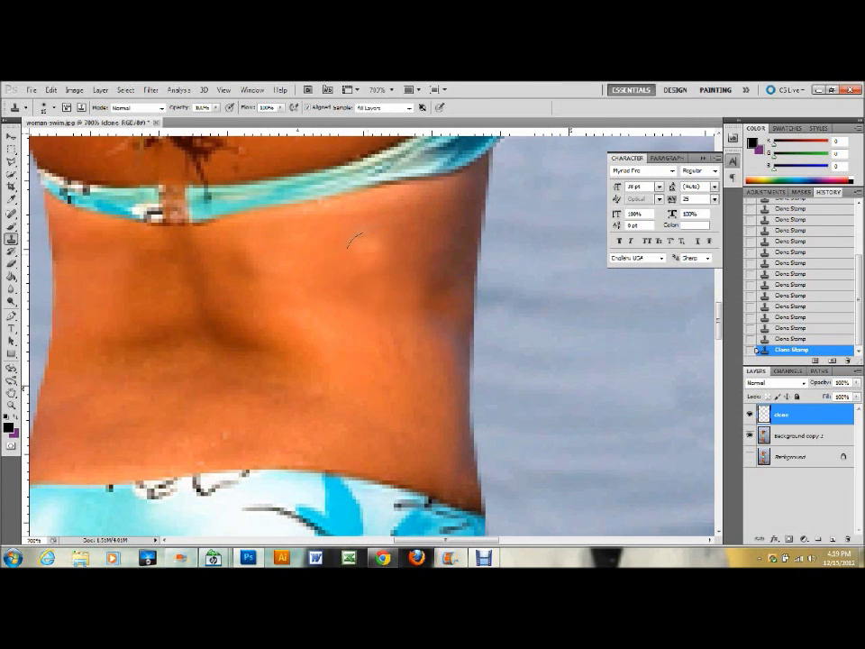
{"action": "left_click", "coordinate": [355, 231]}
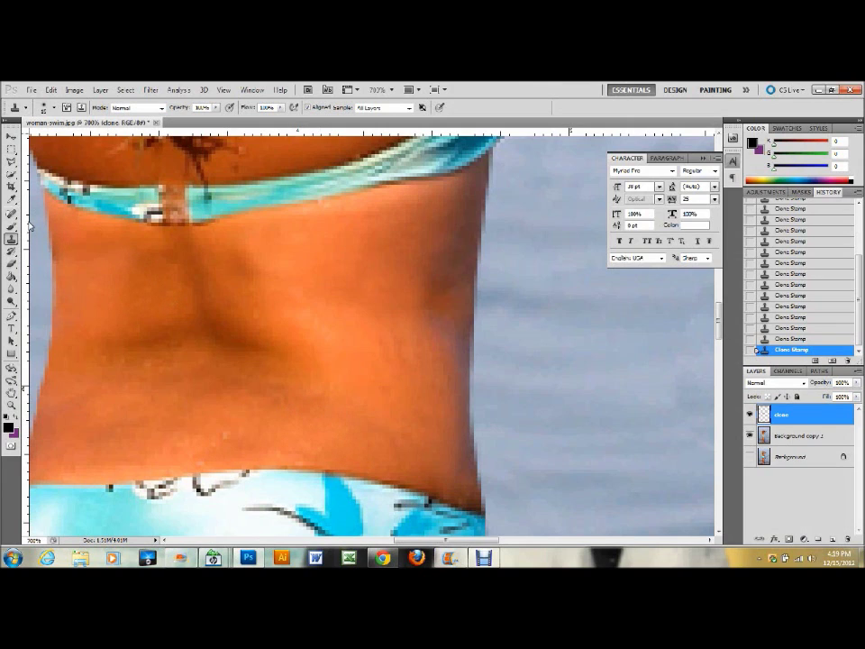
- Undo the misplaced clone stroke below the bikini strap and soften the dark spine shadow with the Clone Stamp at 50% opacity
{"action": "left_click_drag", "start_coordinate": [307, 237], "coordinate": [281, 236]}
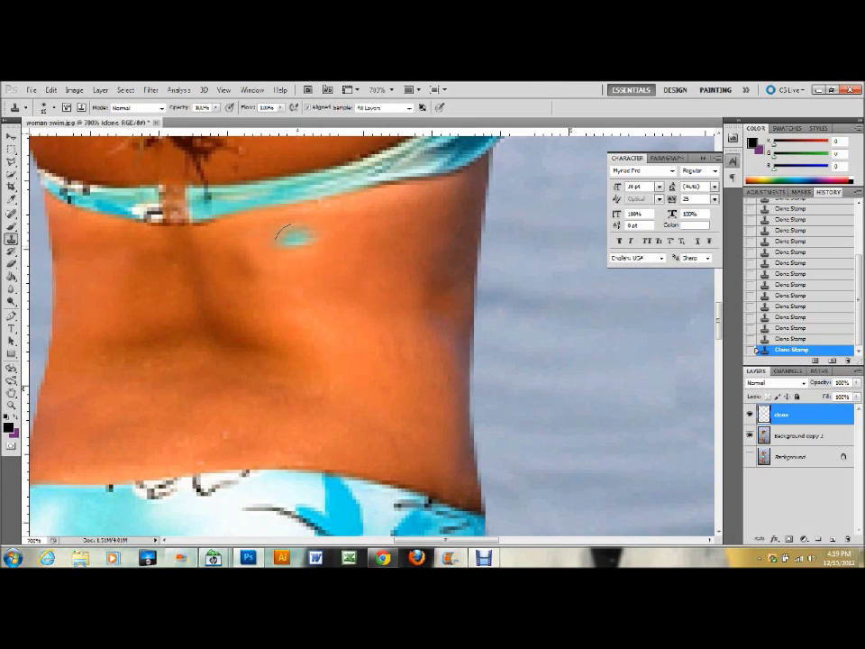
{"action": "key", "text": "ctrl+z"}
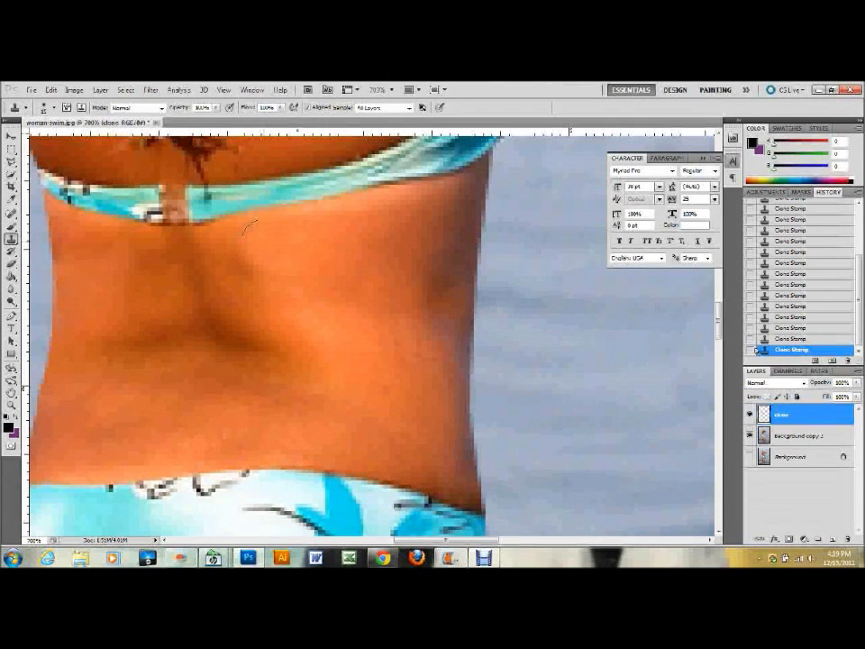
{"action": "left_click", "coordinate": [192, 107]}
{"action": "type", "text": "30"}
{"action": "key", "text": "Return"}
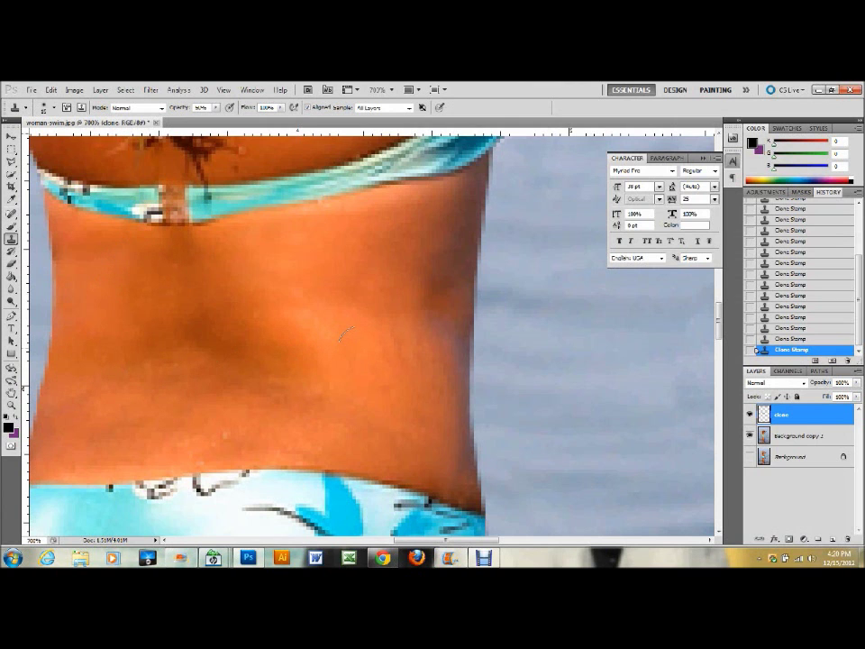
- Merge the clone layer with the Background copy 2 layer
{"action": "scroll", "coordinate": [344, 334], "scroll_direction": "down", "scroll_amount": 4}
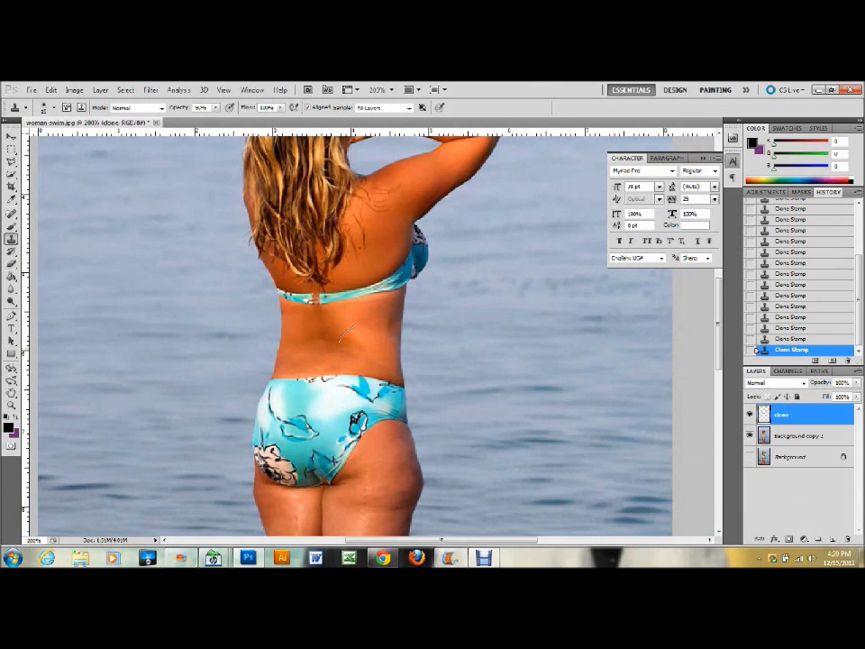
{"action": "left_click", "coordinate": [824, 436], "text": "shift"}
{"action": "left_click", "coordinate": [100, 89]}
{"action": "left_click", "coordinate": [145, 423]}
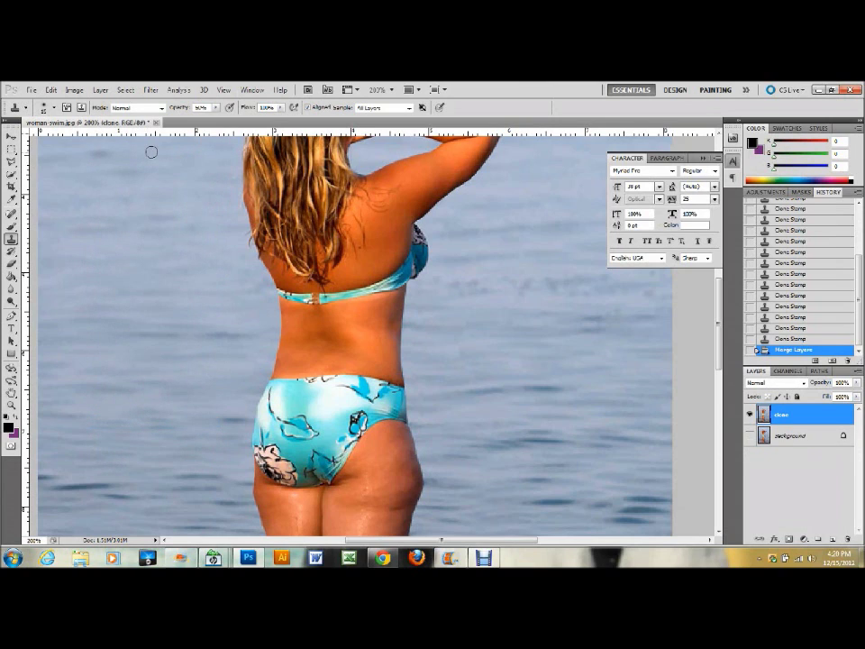
- Open the Liquify filter and use Forward Warp to push in both sides of the waist, the buttocks and the right hip
{"action": "left_click", "coordinate": [151, 90]}
{"action": "left_click", "coordinate": [165, 155]}
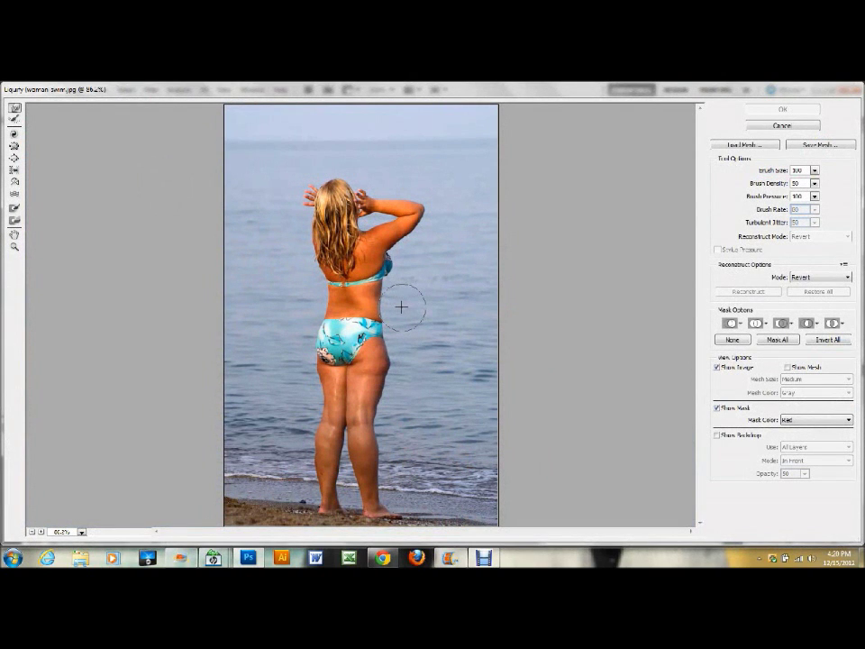
{"action": "left_click", "coordinate": [15, 247]}
{"action": "mouse_move", "coordinate": [311, 276]}
{"action": "left_mouse_down"}
{"action": "mouse_move", "coordinate": [392, 339]}
{"action": "mouse_move", "coordinate": [411, 409]}
{"action": "left_mouse_up"}
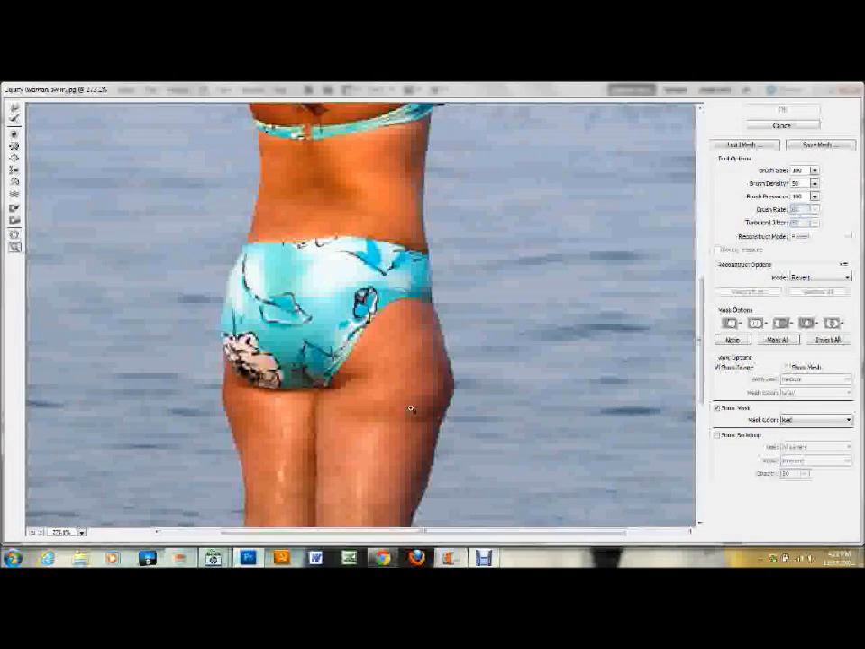
{"action": "left_click_drag", "start_coordinate": [701, 359], "coordinate": [699, 327]}
{"action": "left_click", "coordinate": [14, 109]}
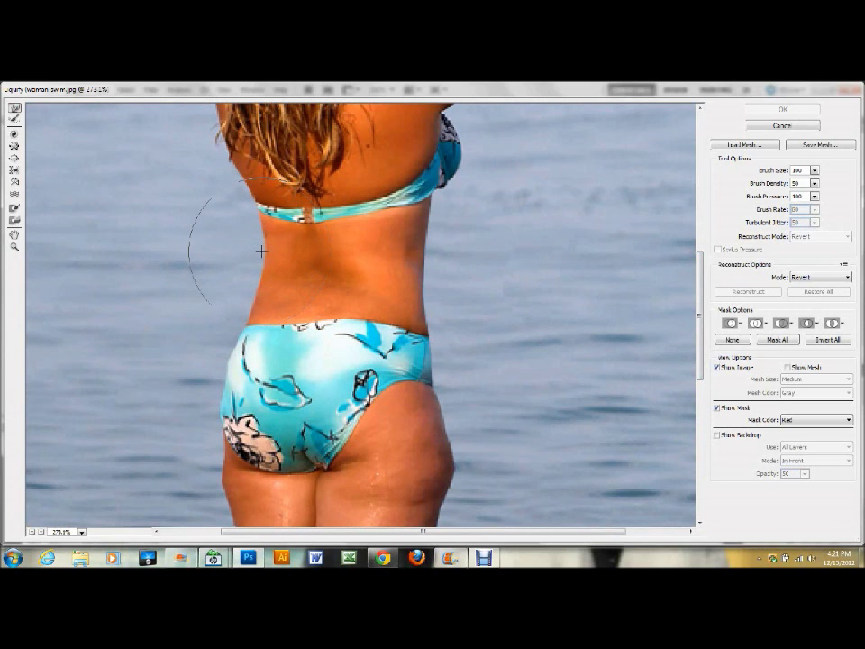
{"action": "left_click_drag", "start_coordinate": [264, 252], "coordinate": [257, 284]}
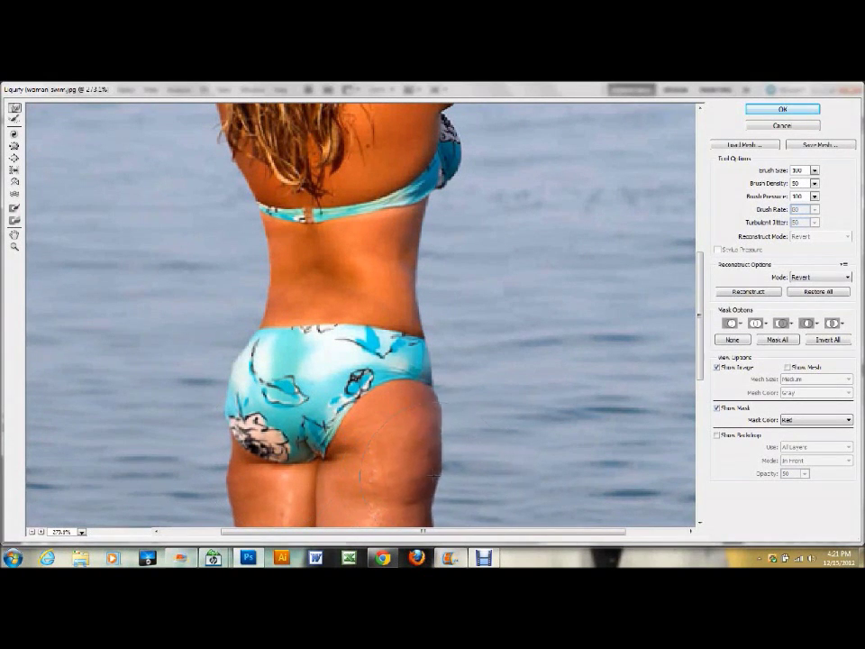
{"action": "left_click_drag", "start_coordinate": [447, 475], "coordinate": [428, 476]}
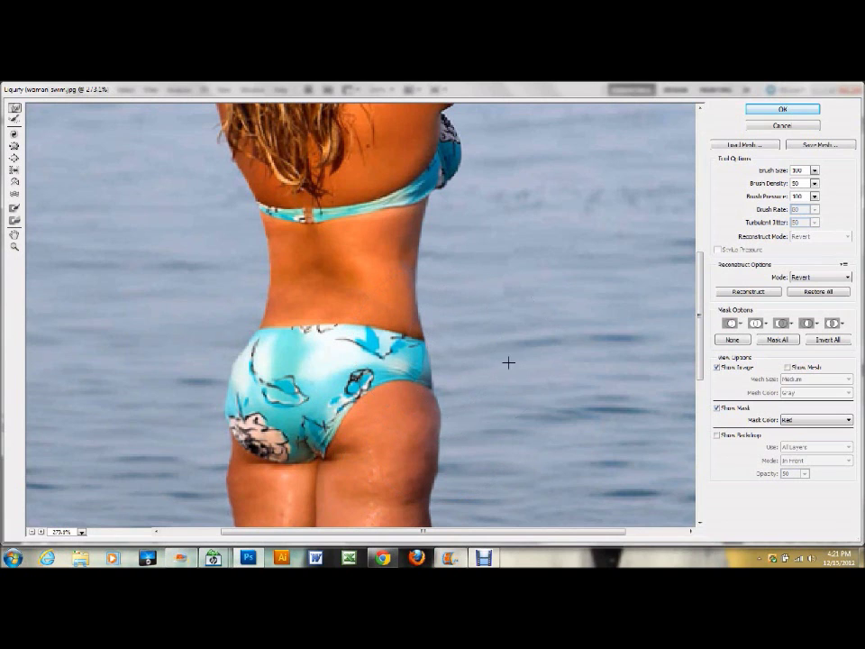
- Push the bust's outer edge slightly outward with Forward Warp and apply the Liquify changes
{"action": "mouse_move", "coordinate": [698, 302]}
{"action": "left_mouse_down"}
{"action": "mouse_move", "coordinate": [701, 388]}
{"action": "mouse_move", "coordinate": [700, 336]}
{"action": "left_mouse_up"}
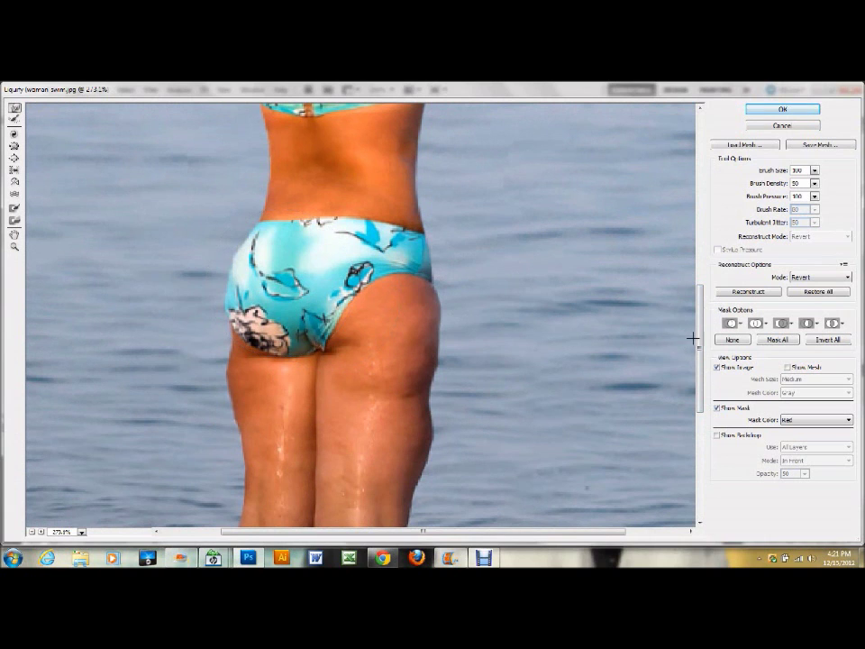
{"action": "left_click_drag", "start_coordinate": [700, 340], "coordinate": [696, 266]}
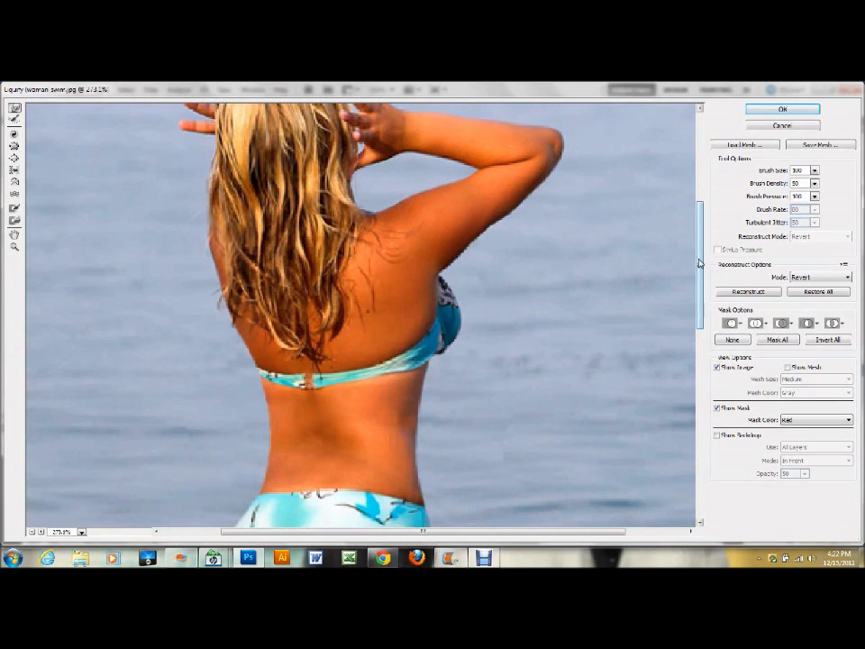
{"action": "left_click_drag", "start_coordinate": [465, 302], "coordinate": [467, 301]}
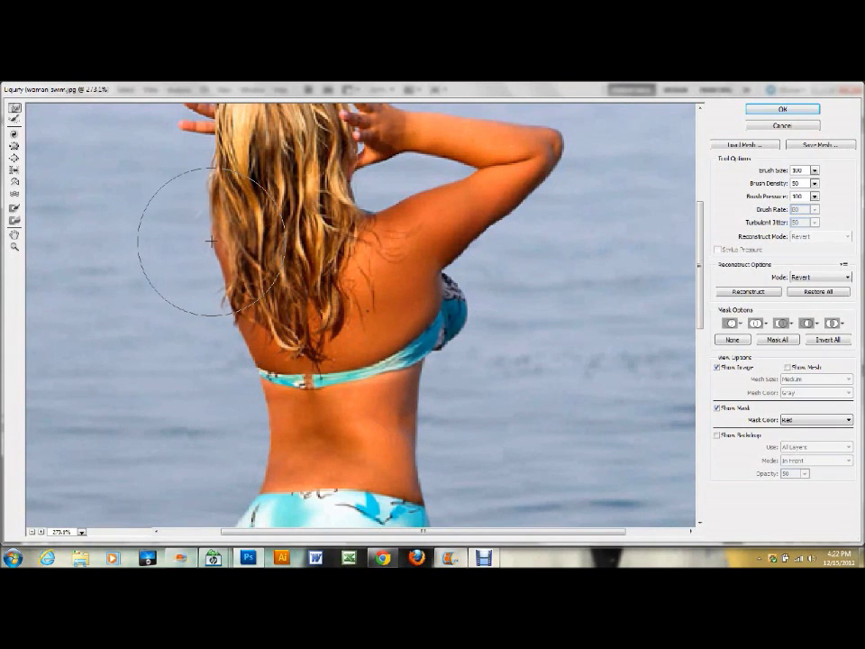
{"action": "left_click_drag", "start_coordinate": [700, 262], "coordinate": [702, 293]}
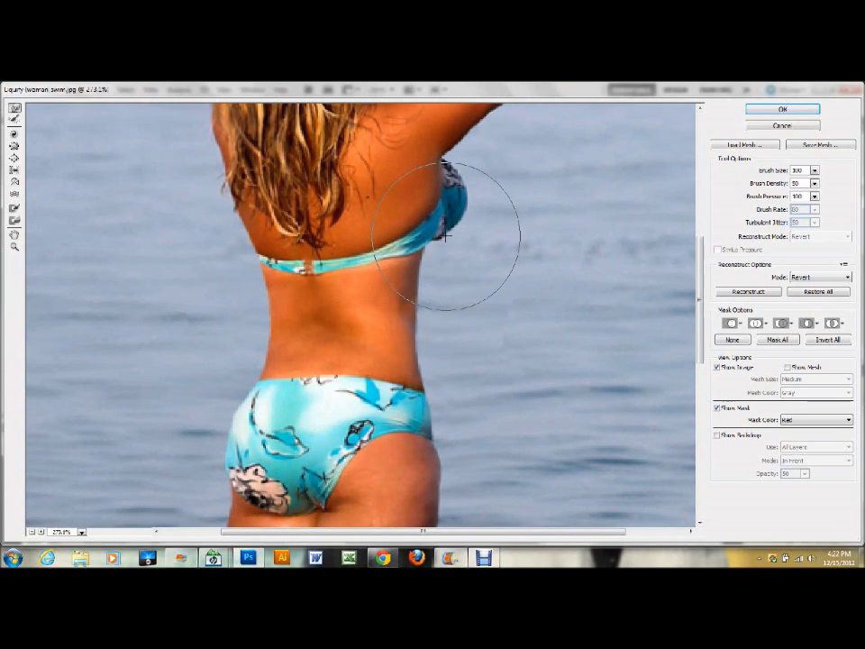
{"action": "left_click", "coordinate": [782, 109]}
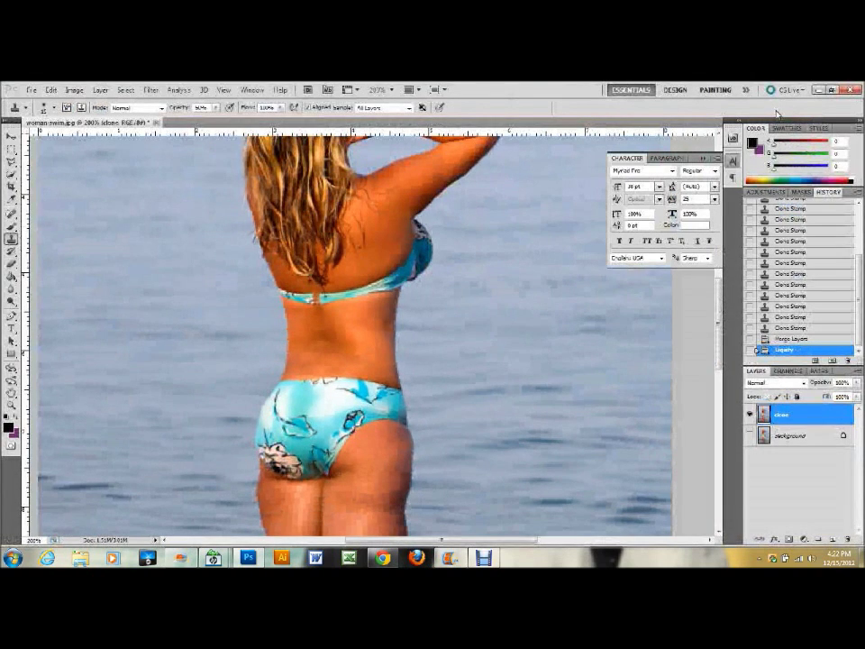
- Compare the figure before and after Liquify by stepping back to the Merge Layers history state and returning to Liquify
{"action": "key", "text": "ctrl+minus"}
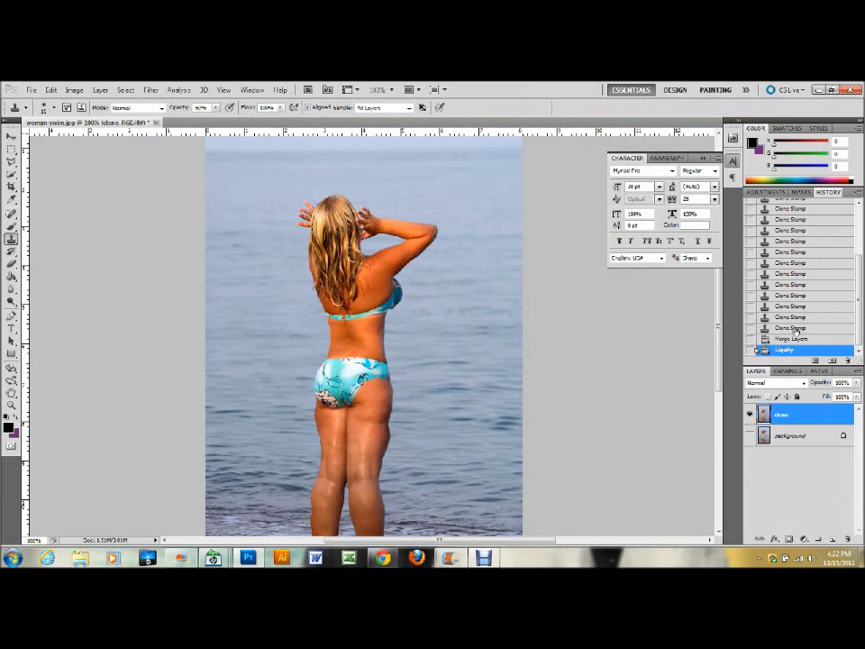
{"action": "left_click", "coordinate": [789, 340]}
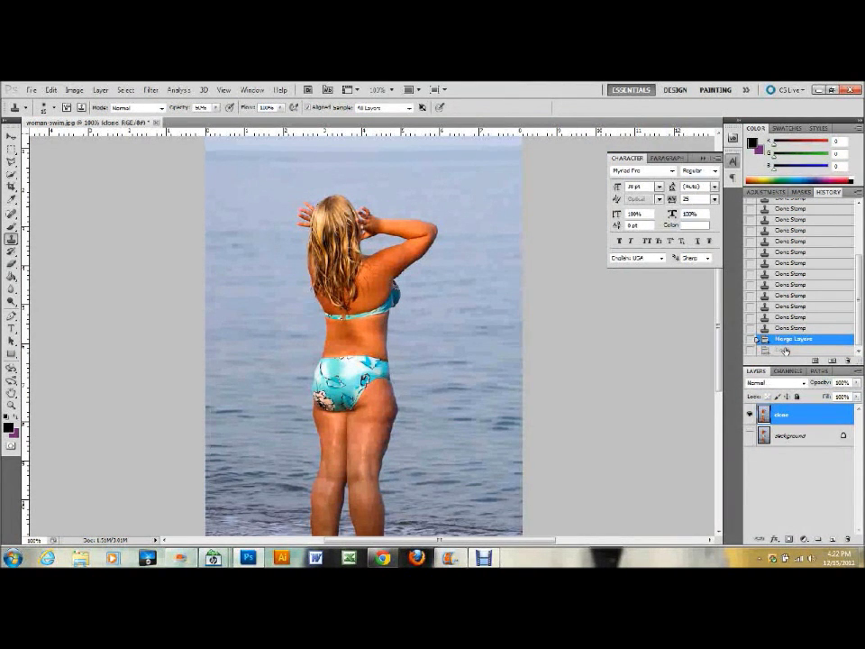
{"action": "left_click", "coordinate": [785, 349]}
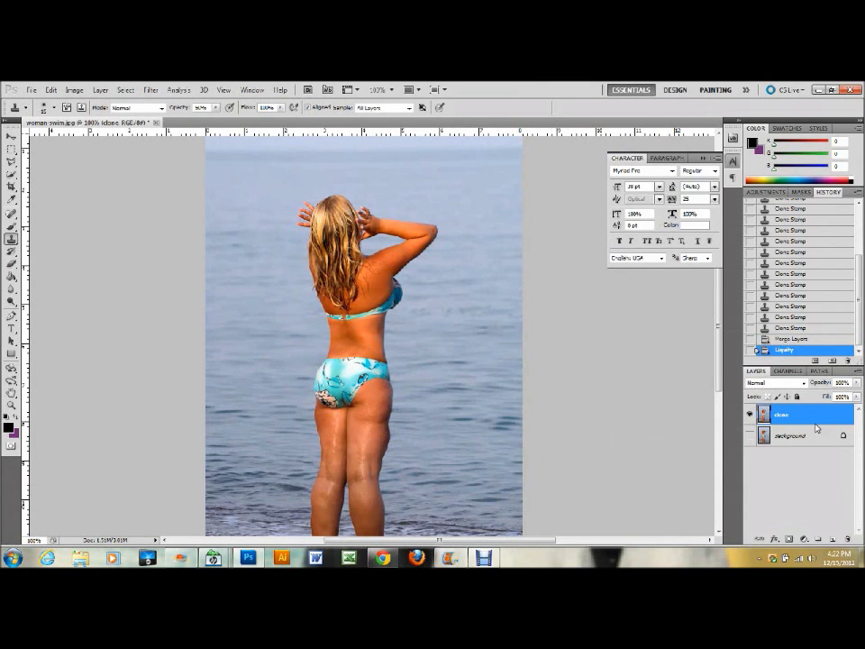
- Show the Background layer and toggle the clone layer's visibility to compare the retouched figure with the original
{"action": "left_click", "coordinate": [749, 436]}
{"action": "key", "text": "ctrl+plus"}
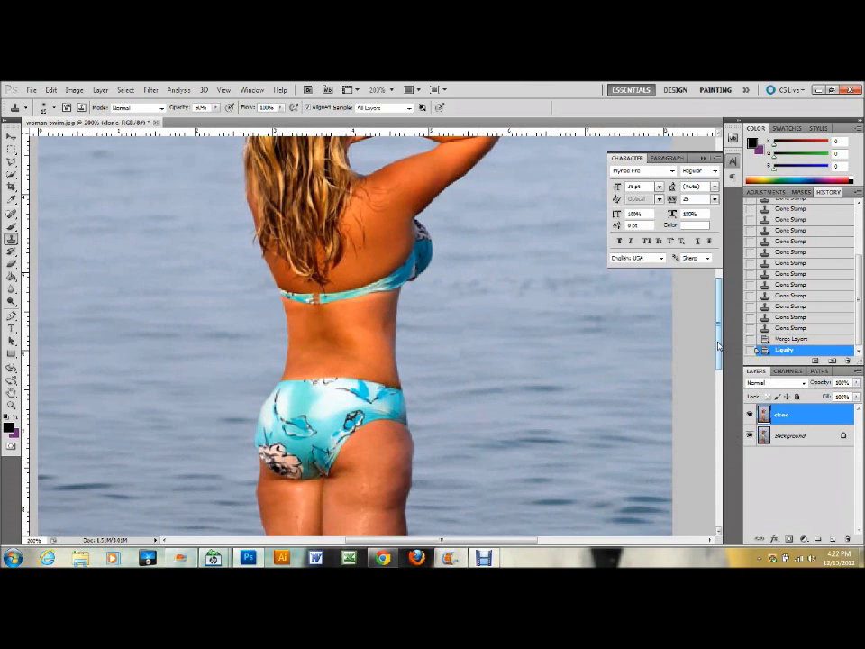
{"action": "scroll", "coordinate": [719, 332], "scroll_direction": "up", "scroll_amount": 3}
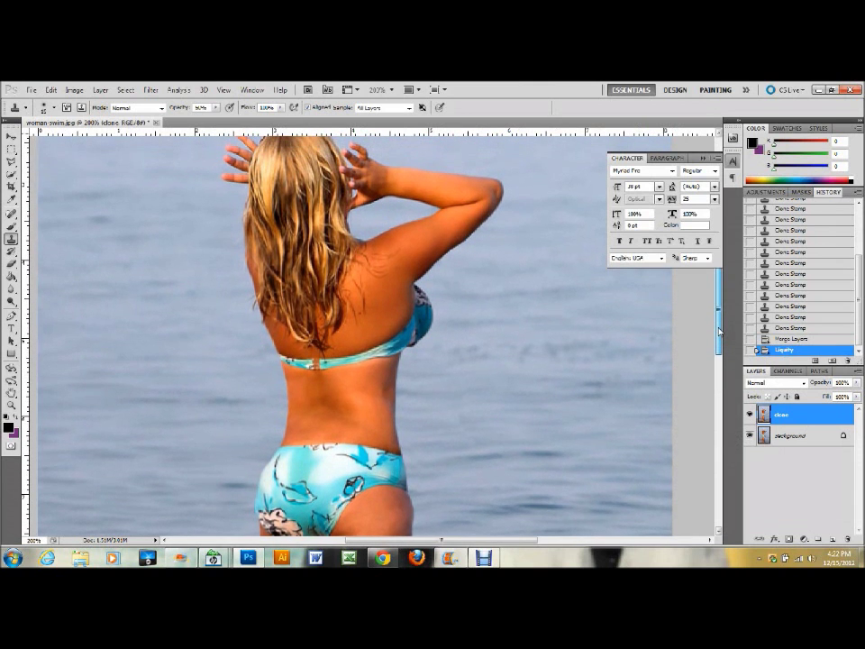
{"action": "left_click_drag", "start_coordinate": [719, 331], "coordinate": [719, 335]}
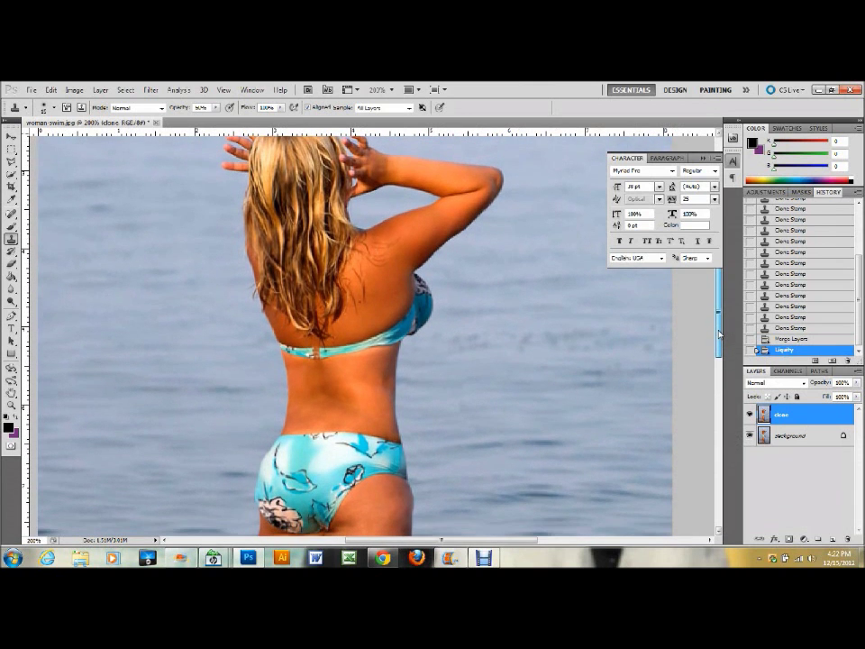
{"action": "left_click", "coordinate": [750, 415]}
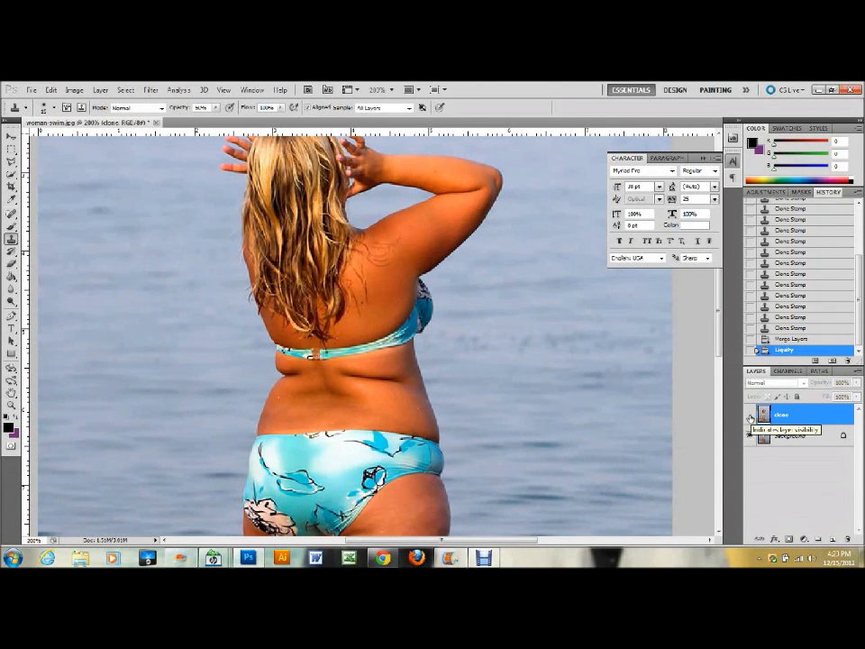
{"action": "left_click", "coordinate": [750, 415]}
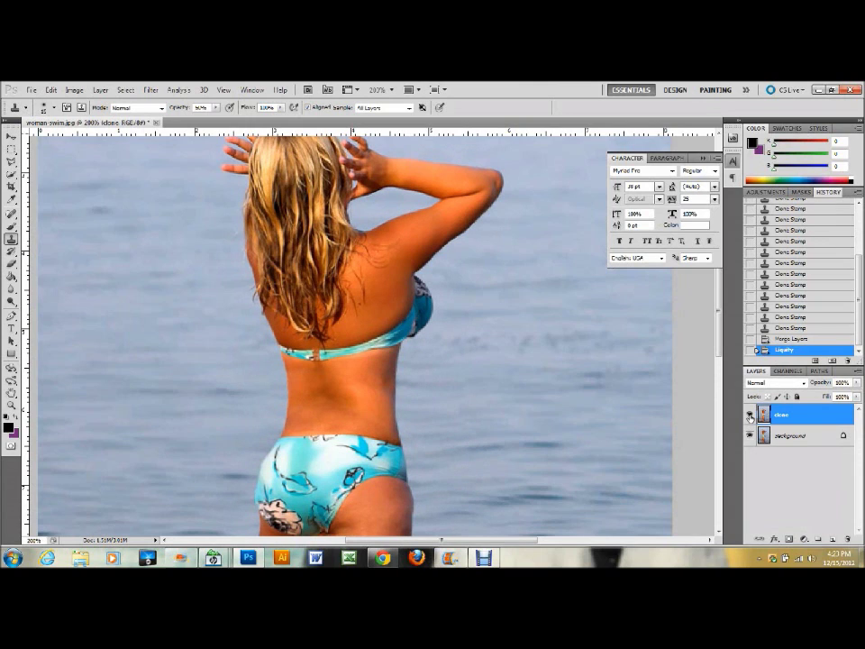